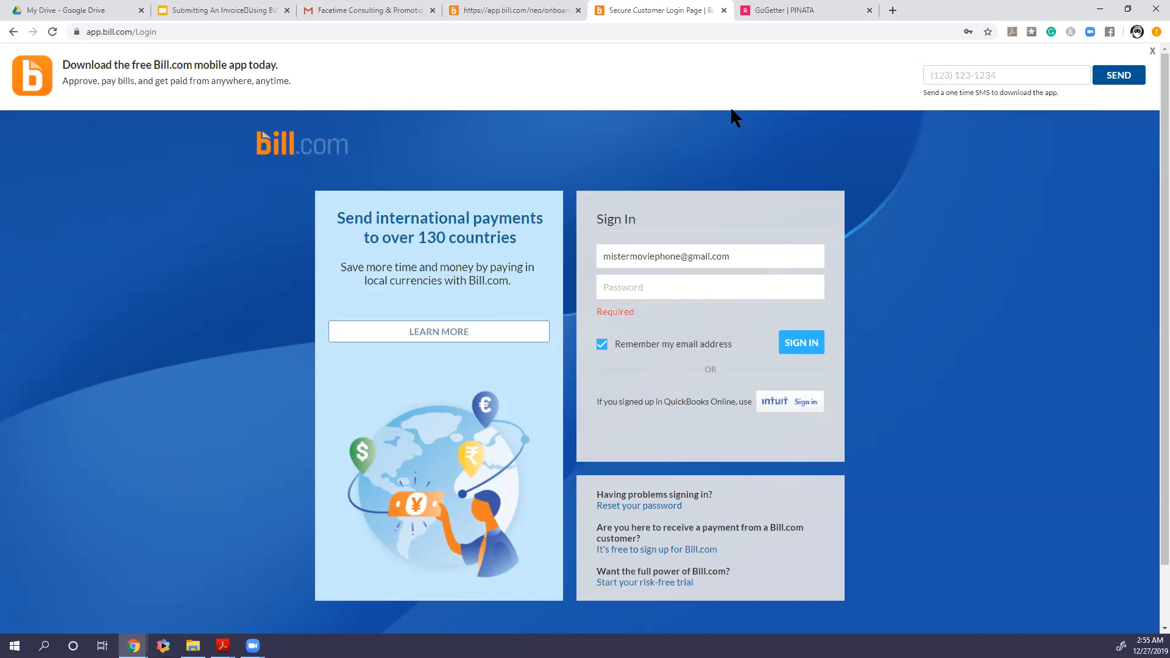
# Sign in to the existing Bill.com account using the saved email and password, declining to save the password
pyautogui.click(525, 14)
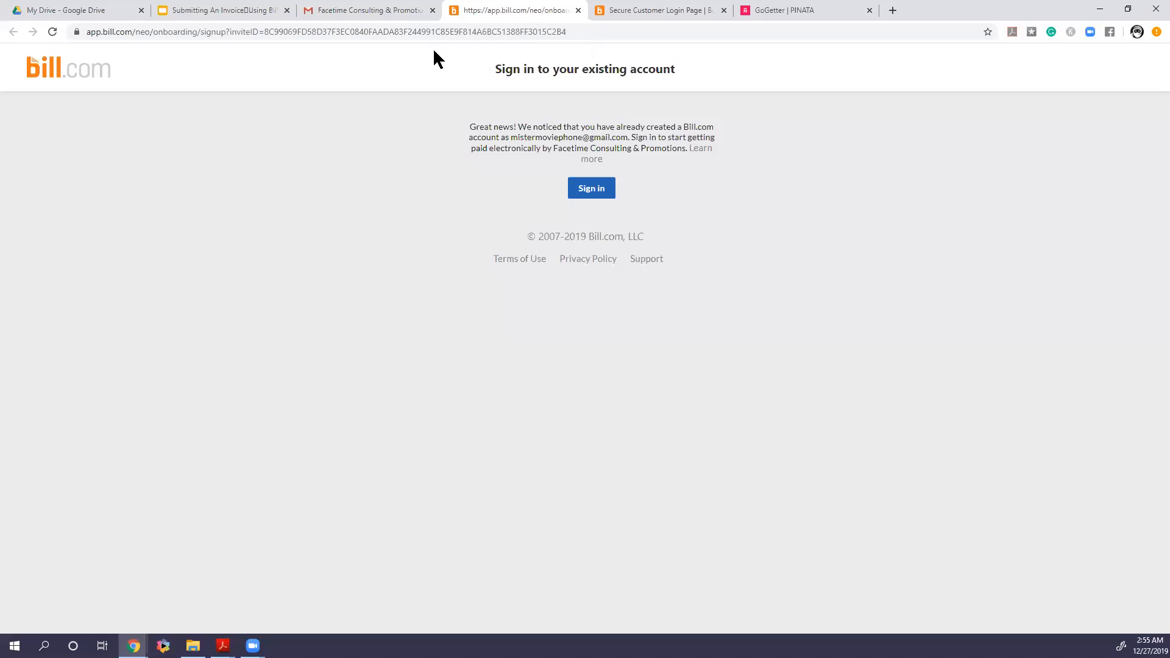
pyautogui.click(586, 190)
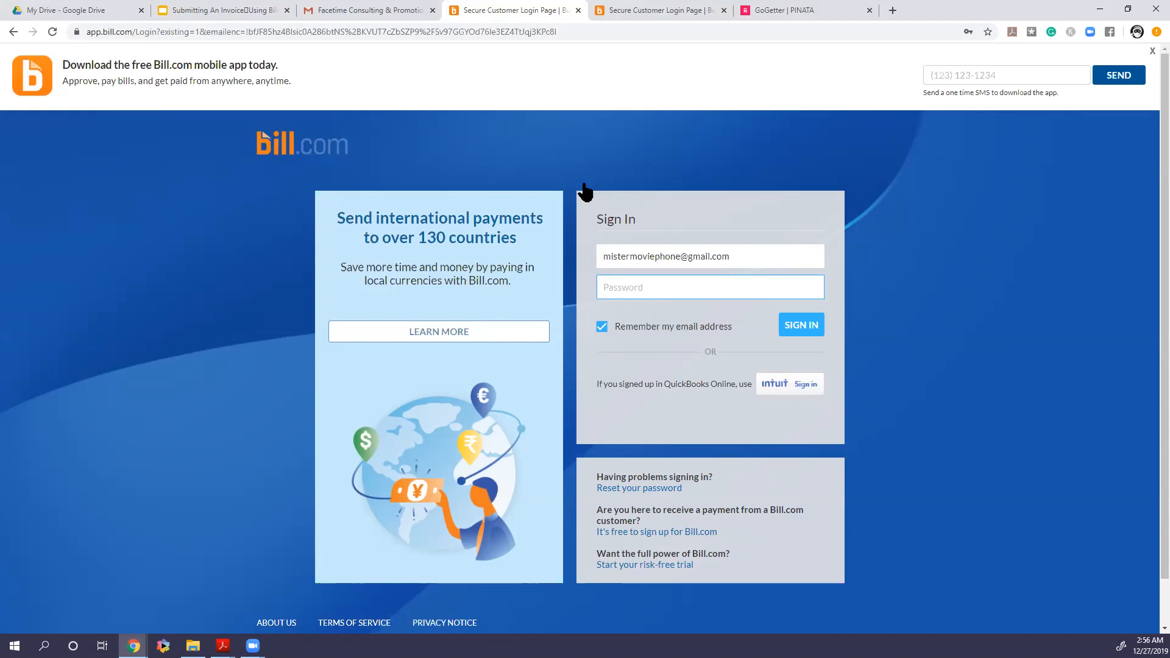
pyautogui.click(700, 284)
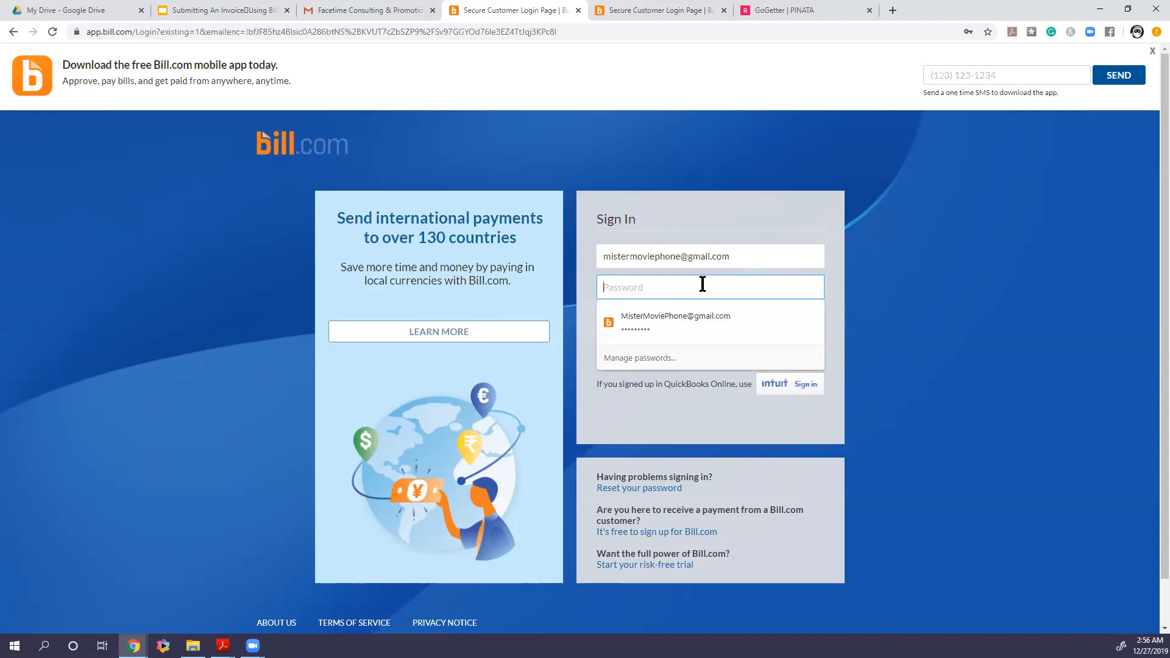
pyautogui.click(707, 317)
pyautogui.click(788, 329)
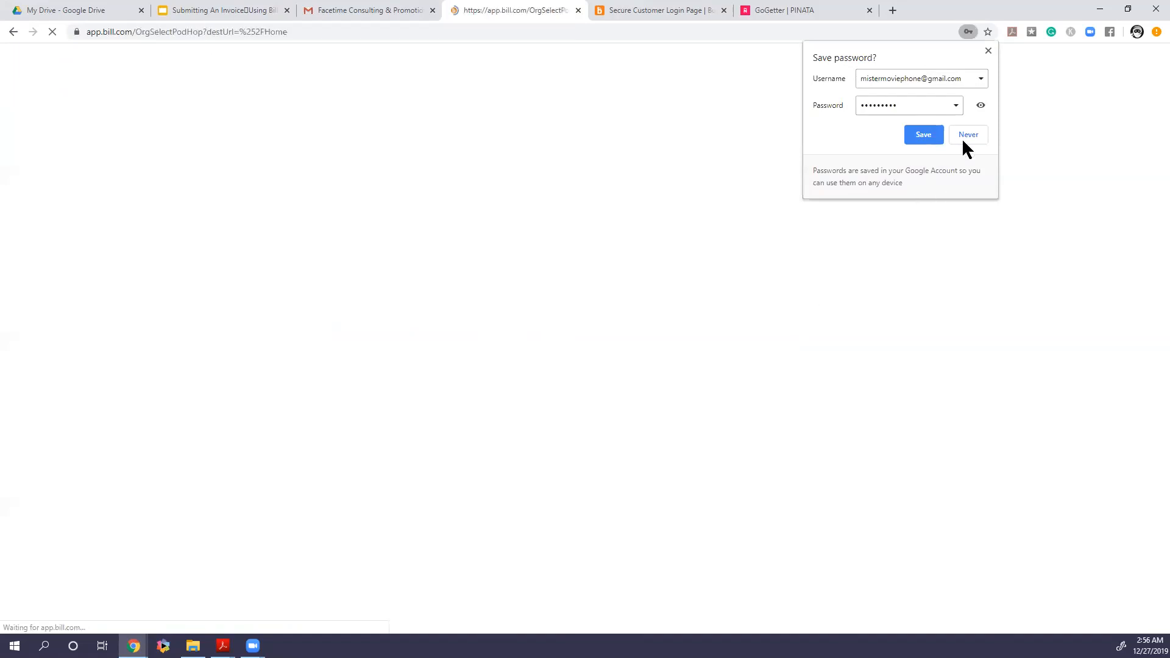
pyautogui.click(984, 52)
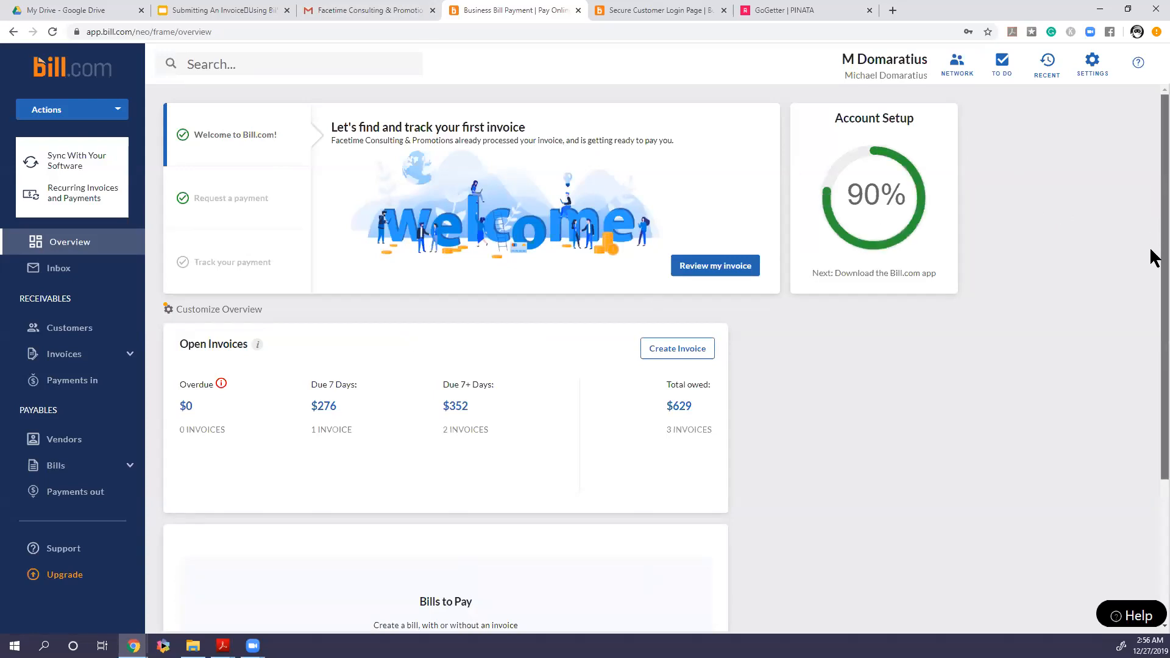
# Open the invoices list and start creating a new invoice
pyautogui.scroll(-1, 1154, 274)
pyautogui.scroll(-1, 1153, 281)
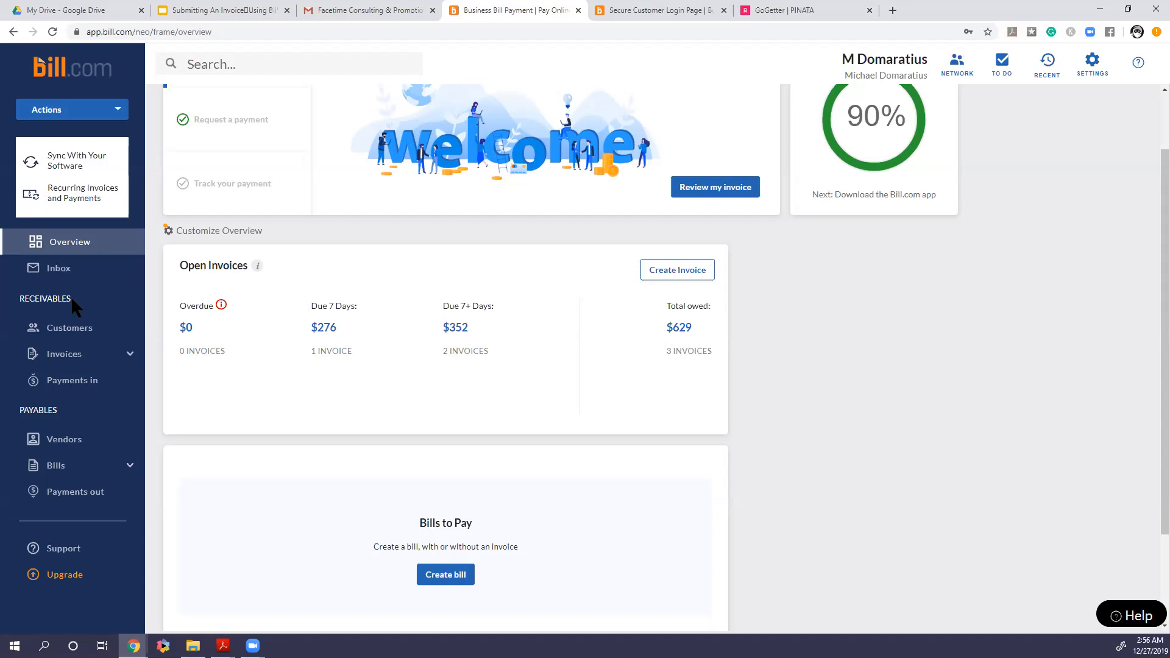
pyautogui.click(76, 363)
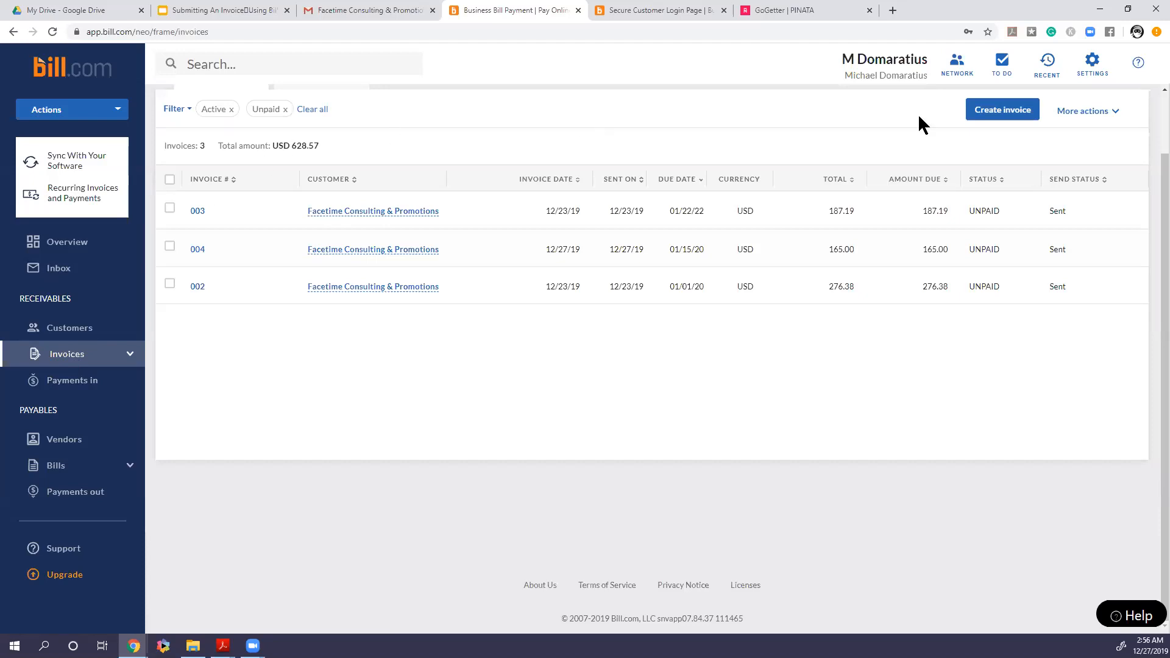
pyautogui.click(991, 112)
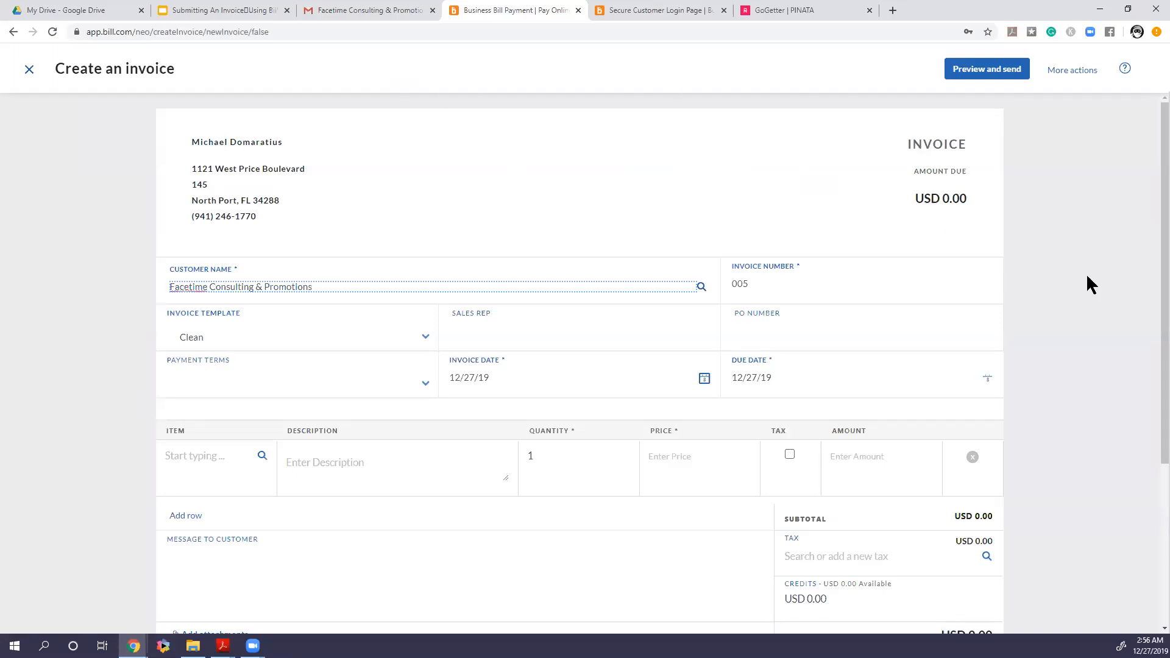
# Select the Clean invoice template
pyautogui.scroll(-1, 1150, 292)
pyautogui.scroll(1, 1150, 305)
pyautogui.scroll(-2, 1152, 220)
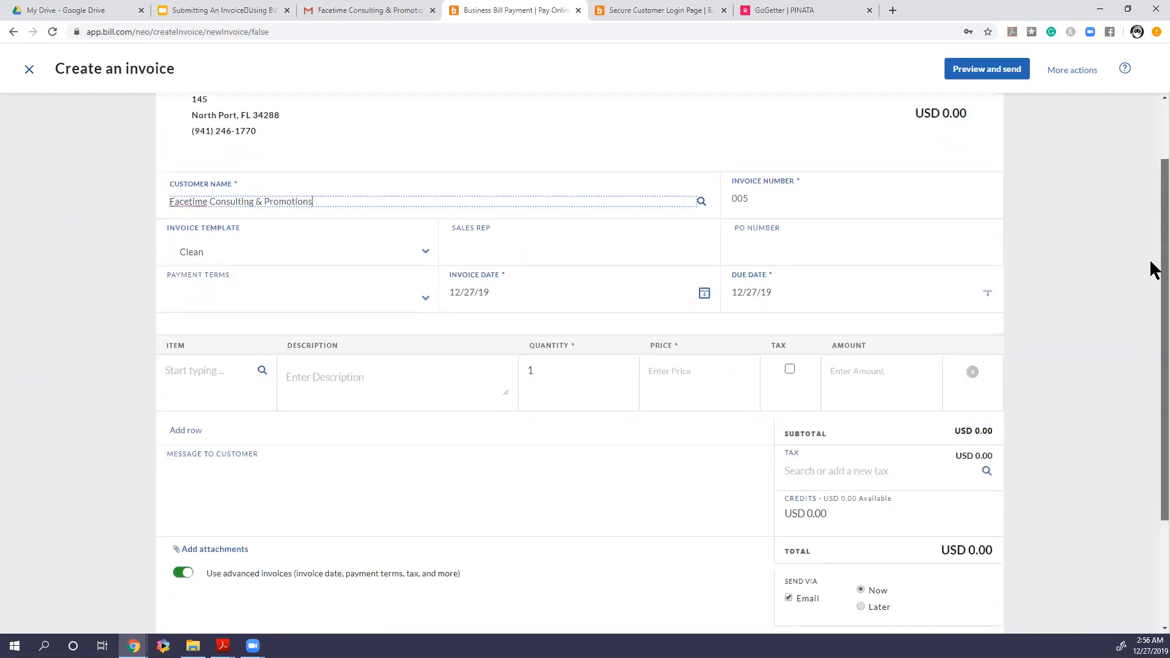
pyautogui.scroll(-1, 1154, 269)
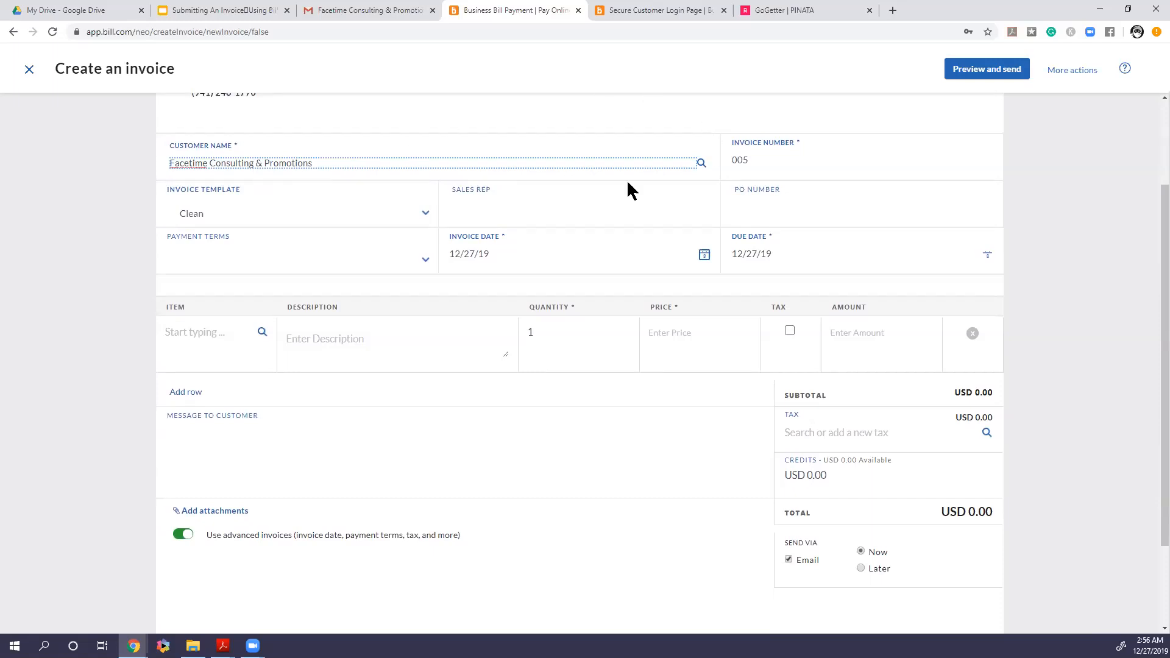
pyautogui.click(270, 208)
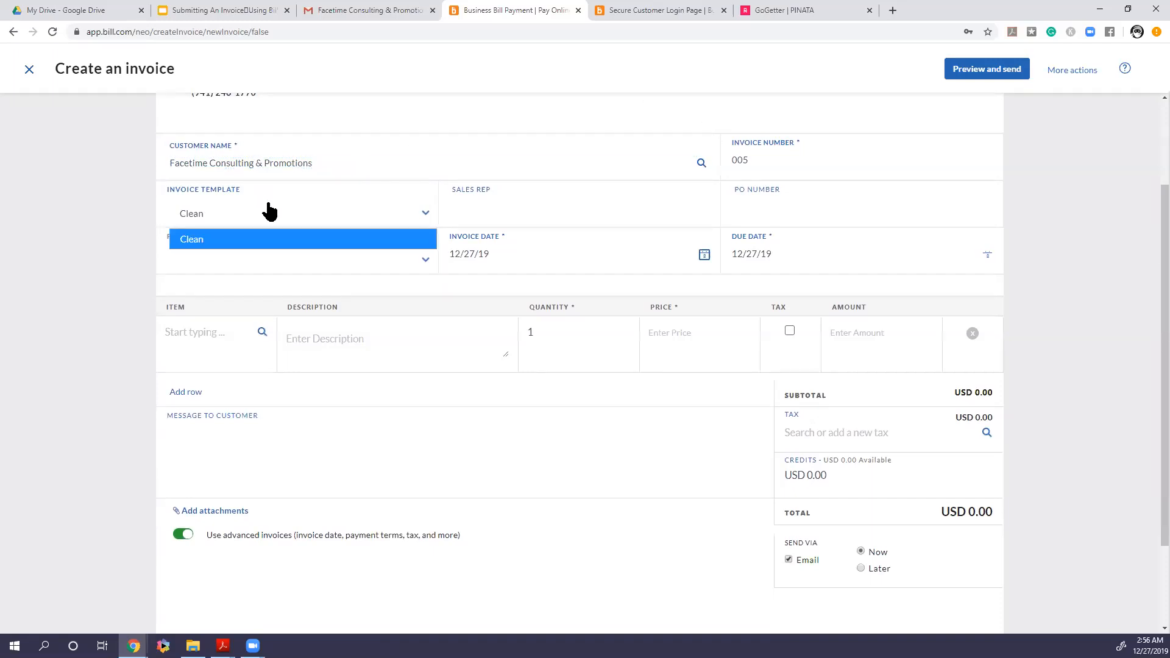
pyautogui.click(250, 241)
# Enter Mike as the sales rep and Dec2019 as the PO number
pyautogui.click(476, 216)
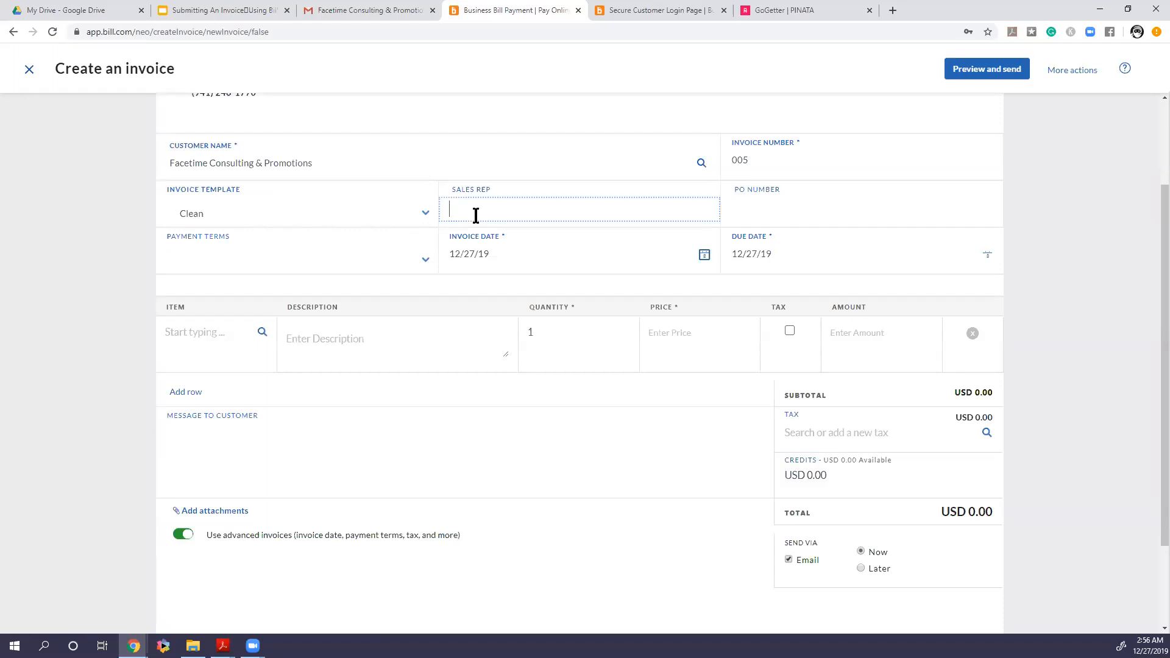
pyautogui.write('Mike')
pyautogui.click(751, 215)
pyautogui.write('Der')
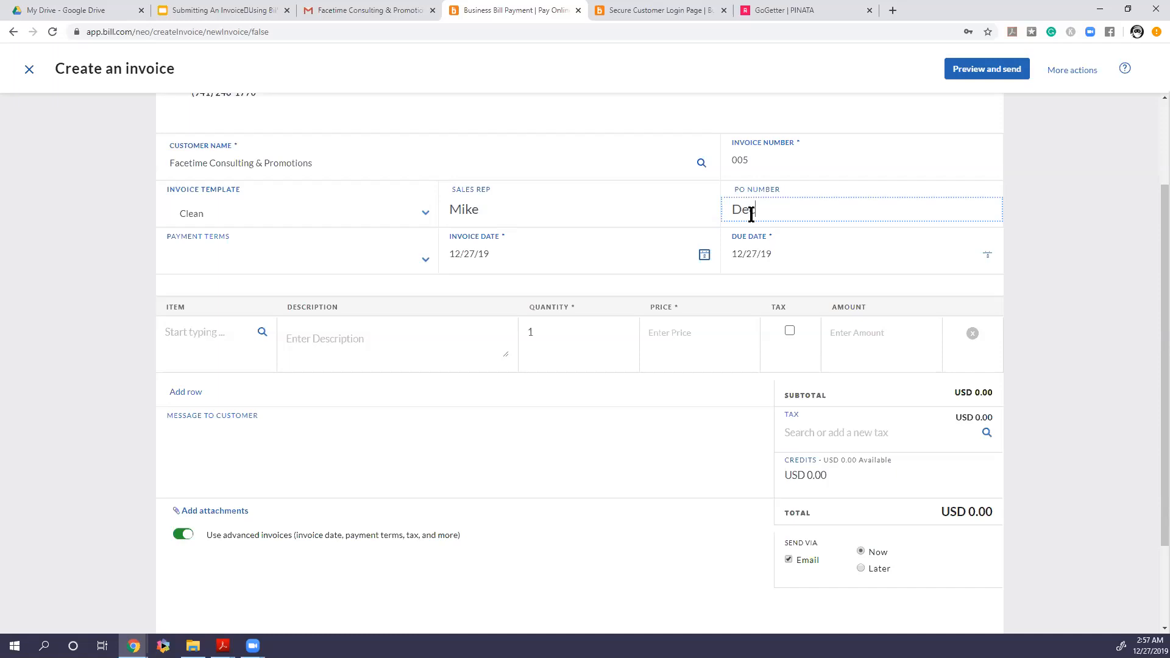
pyautogui.write('2019')
# Set the payment terms to Net 15 and the due date to January 15, 2020
pyautogui.click(237, 269)
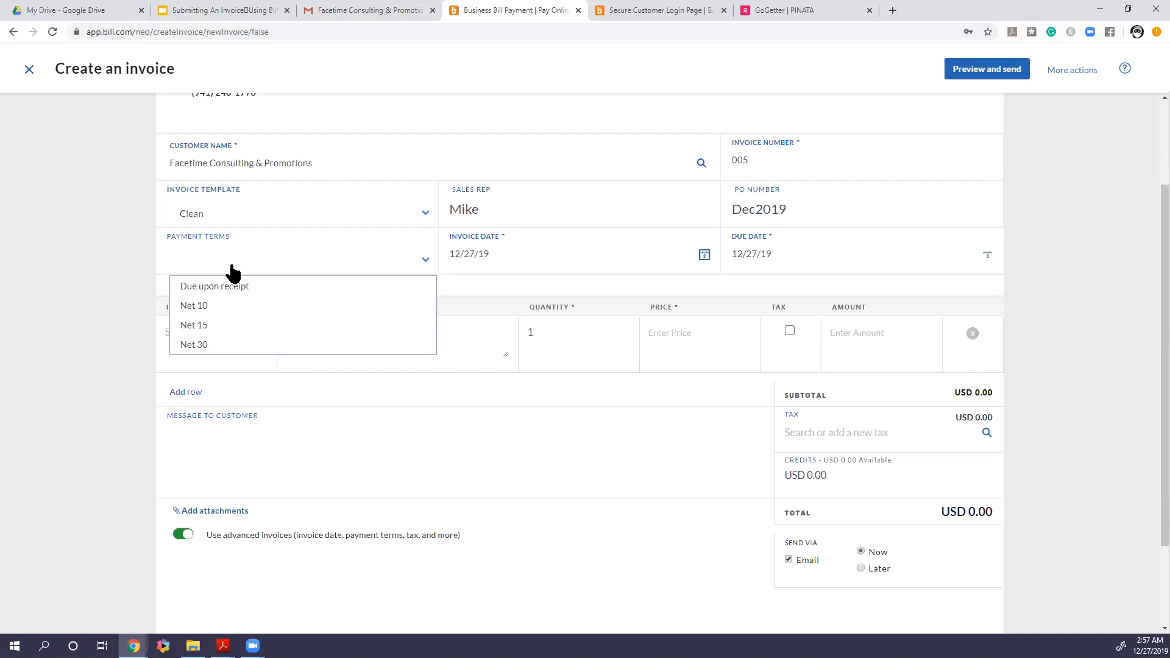
pyautogui.click(219, 323)
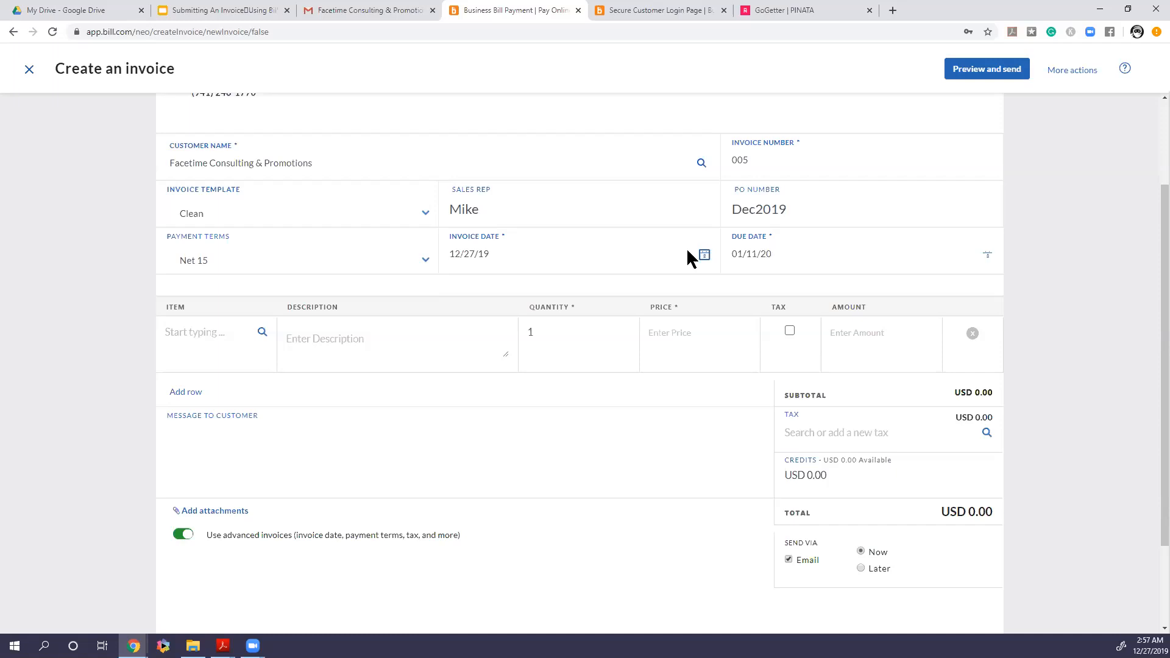
pyautogui.click(774, 254)
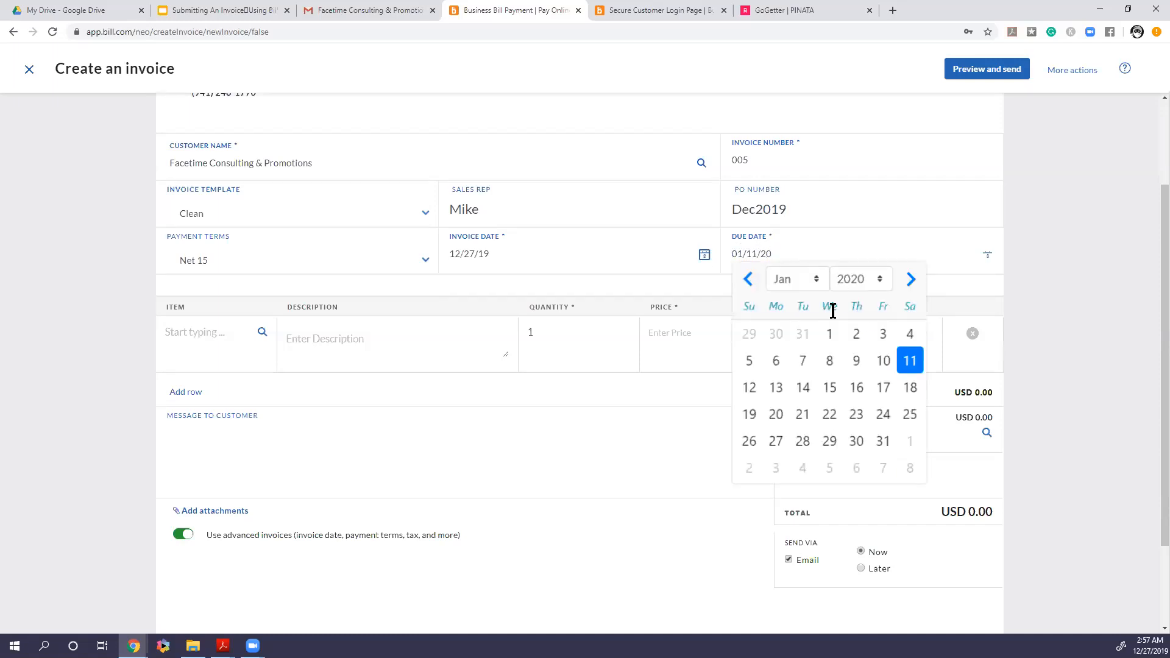
pyautogui.click(835, 388)
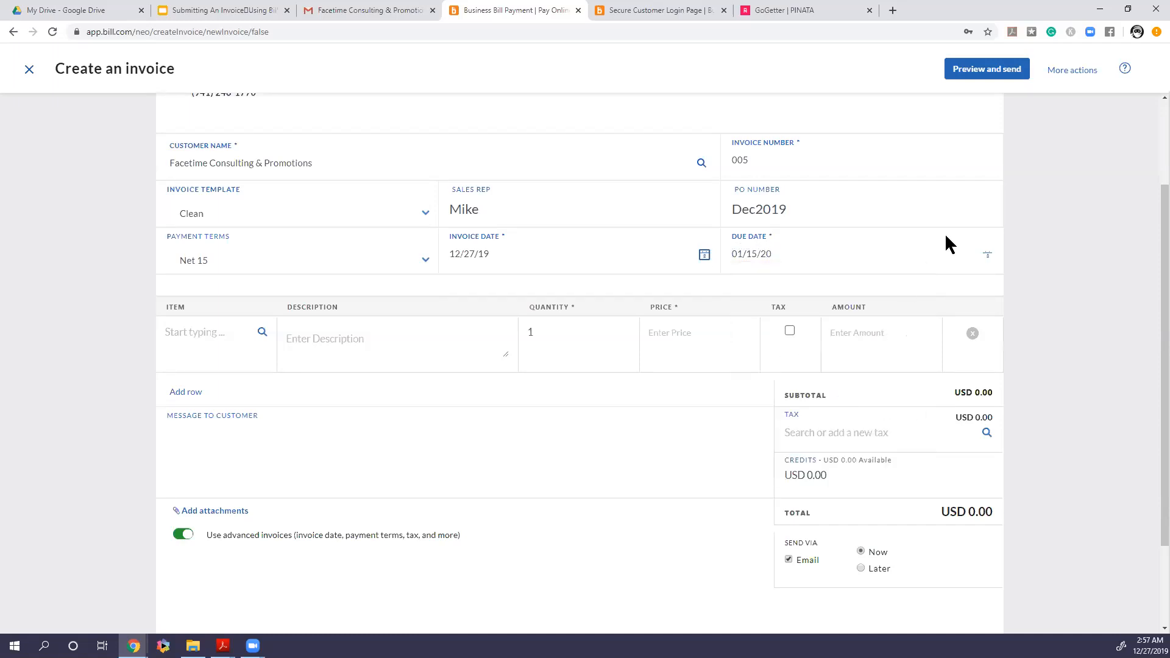
# Change the due date to February 17, 2020
pyautogui.click(988, 256)
pyautogui.click(910, 280)
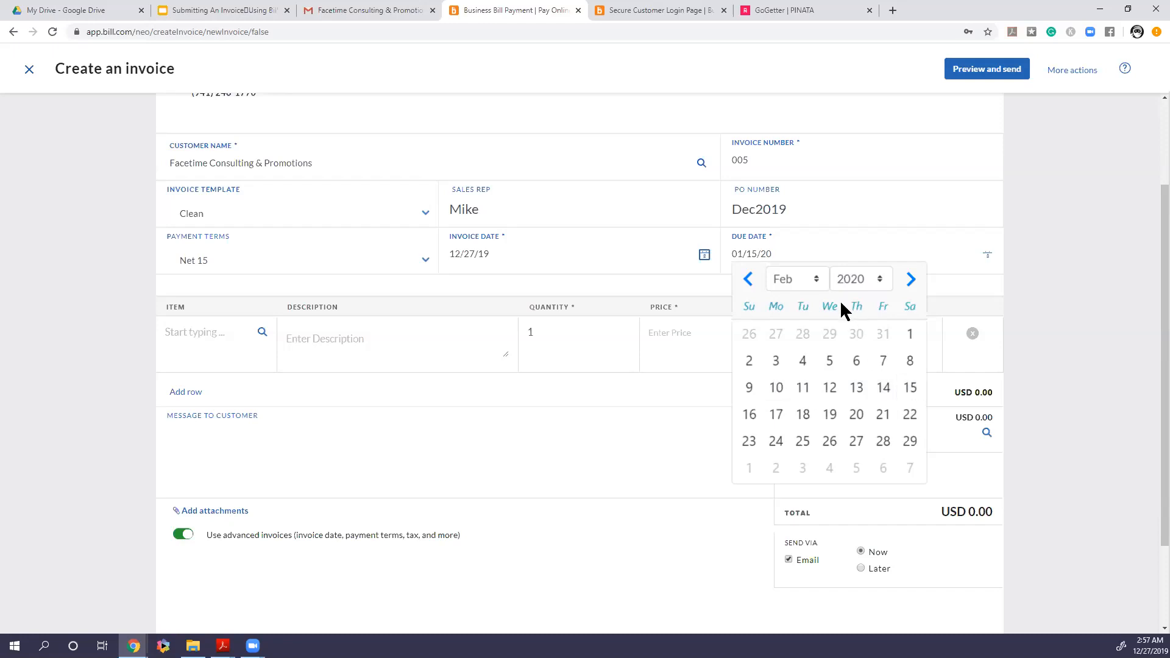
pyautogui.click(777, 415)
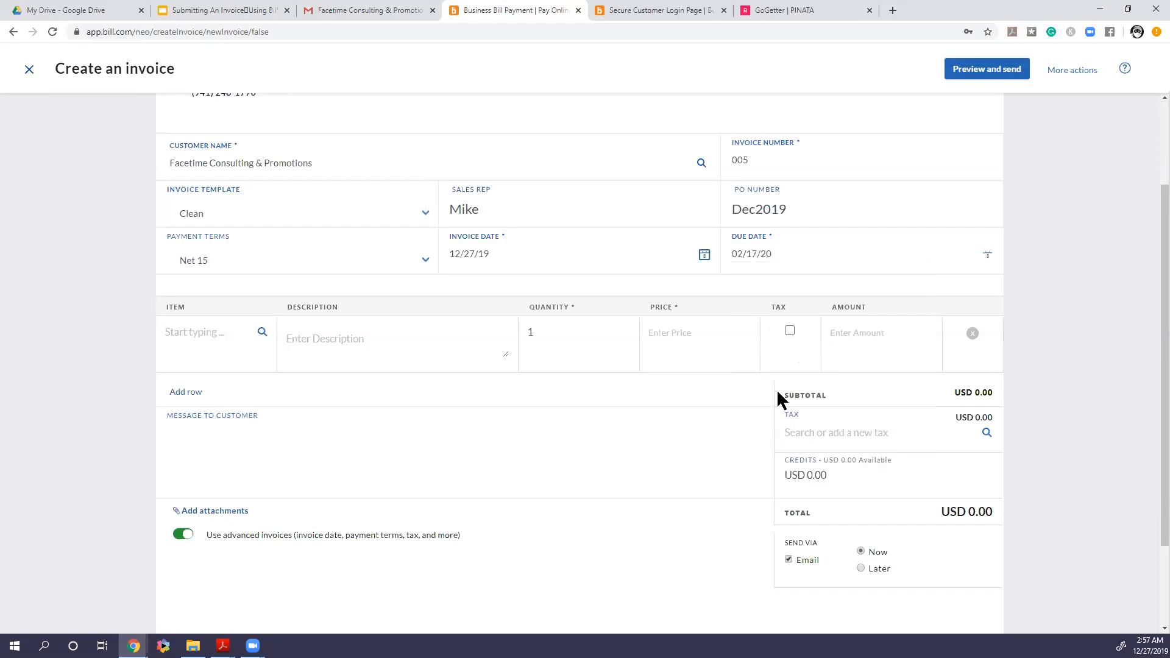
# Set the due date back to January 15, 2020
pyautogui.click(763, 253)
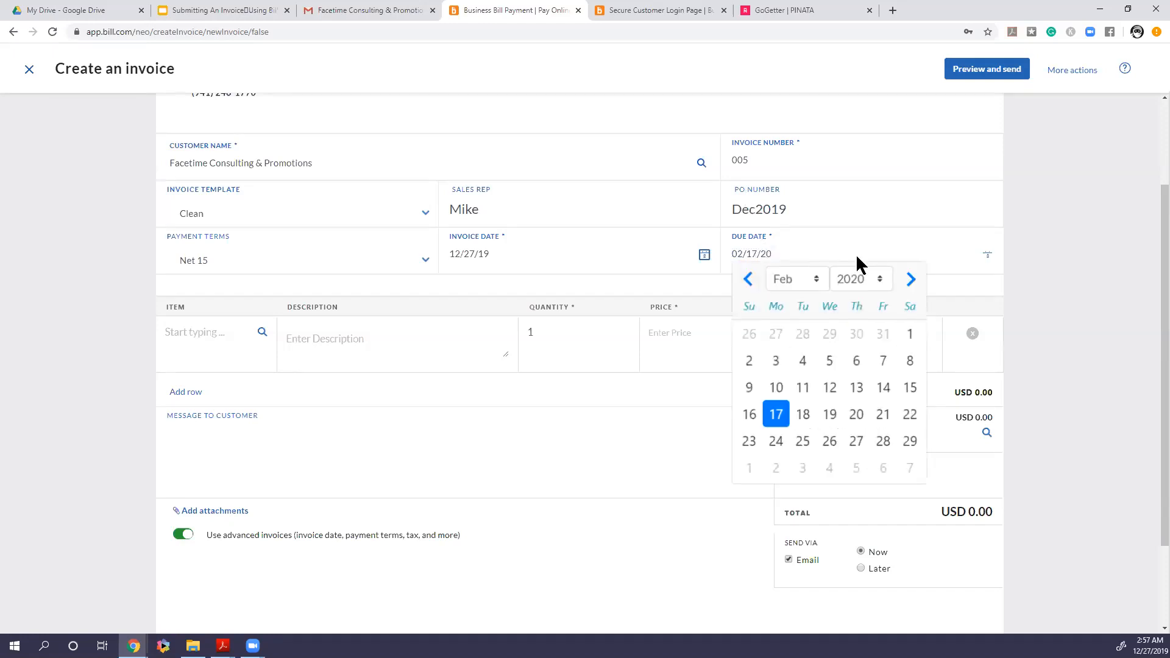
pyautogui.click(747, 280)
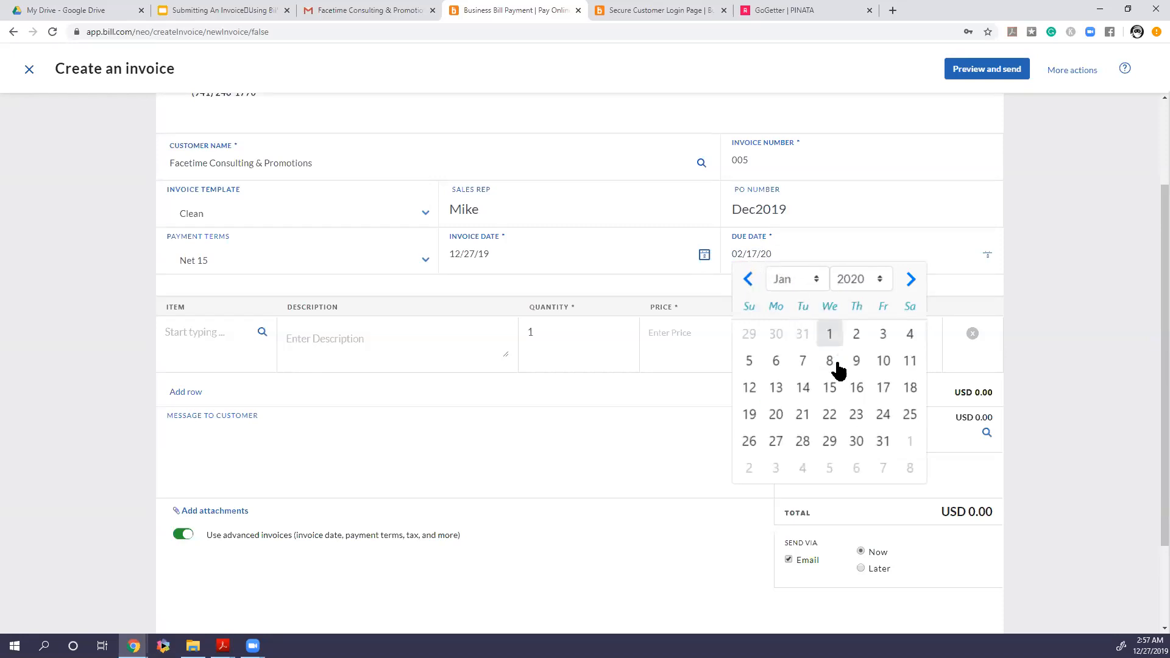
pyautogui.click(830, 389)
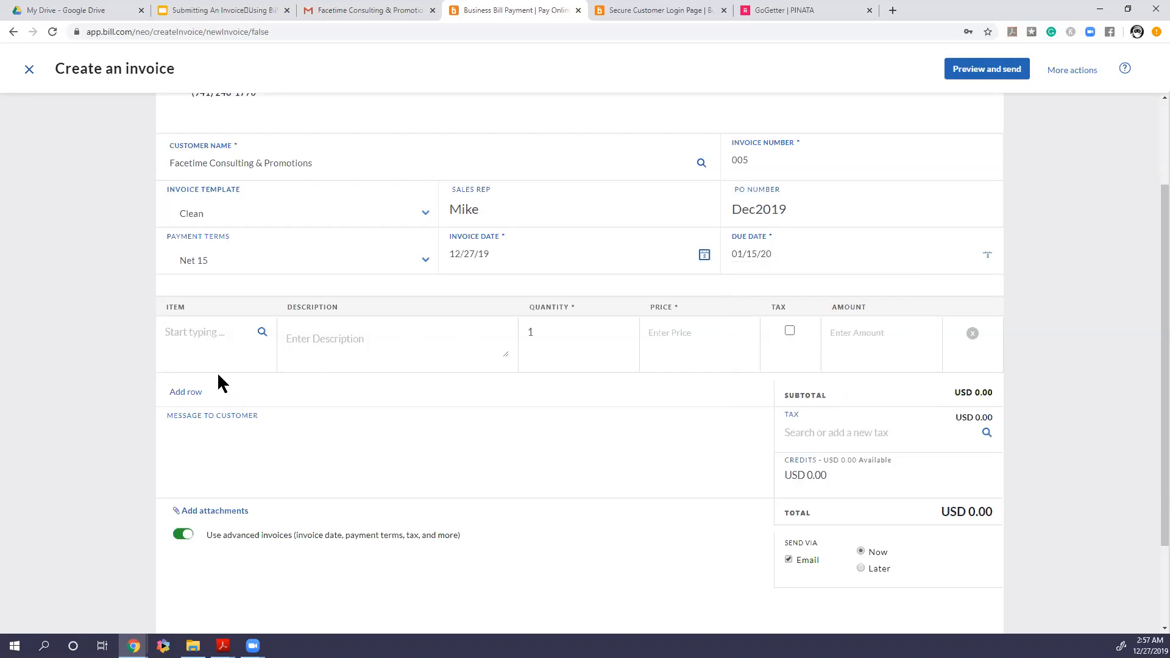
# Choose the 12/20/19 item for the first invoice line, checking the gig details in the GoGetter tab
pyautogui.click(181, 336)
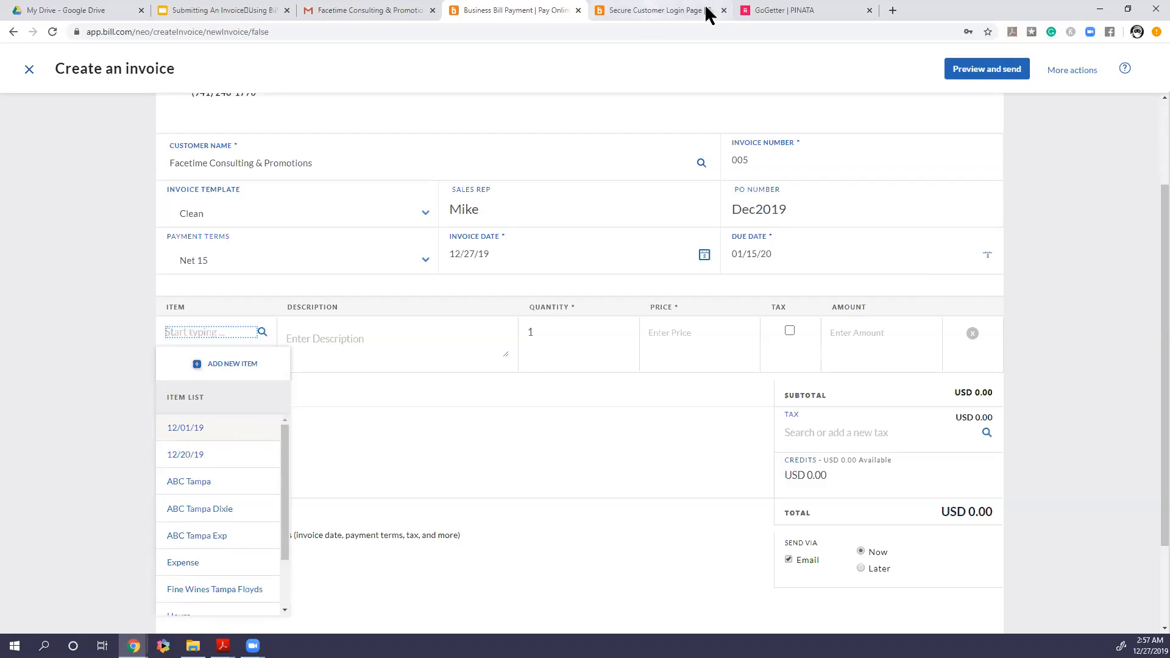
pyautogui.click(769, 11)
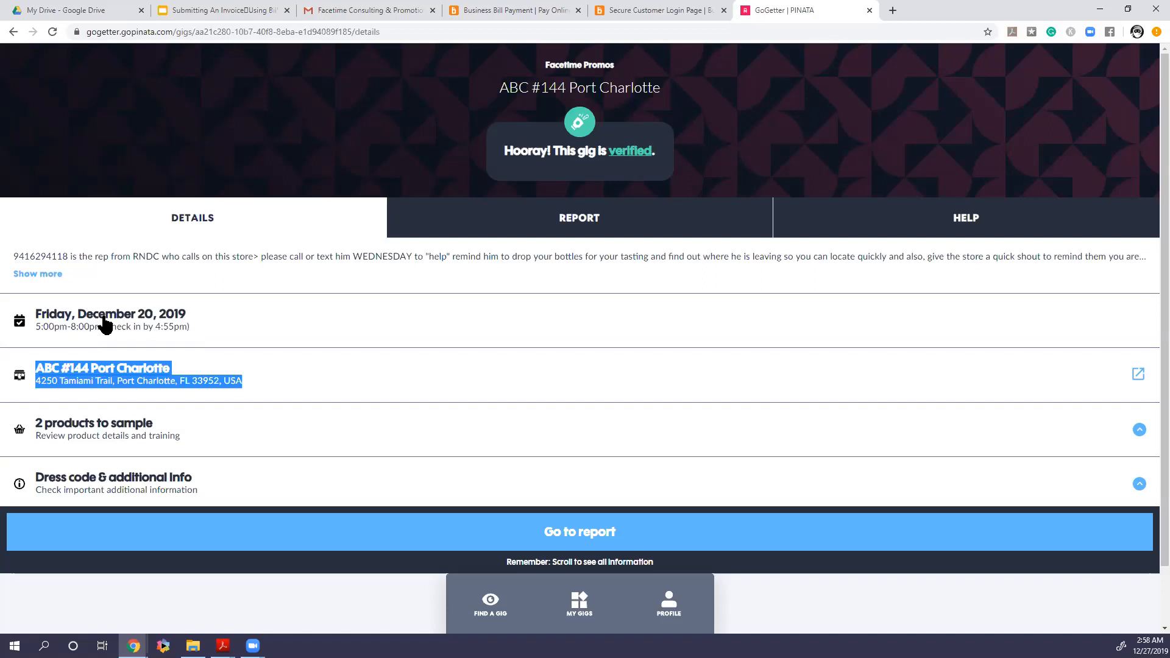
pyautogui.click(622, 13)
pyautogui.click(542, 11)
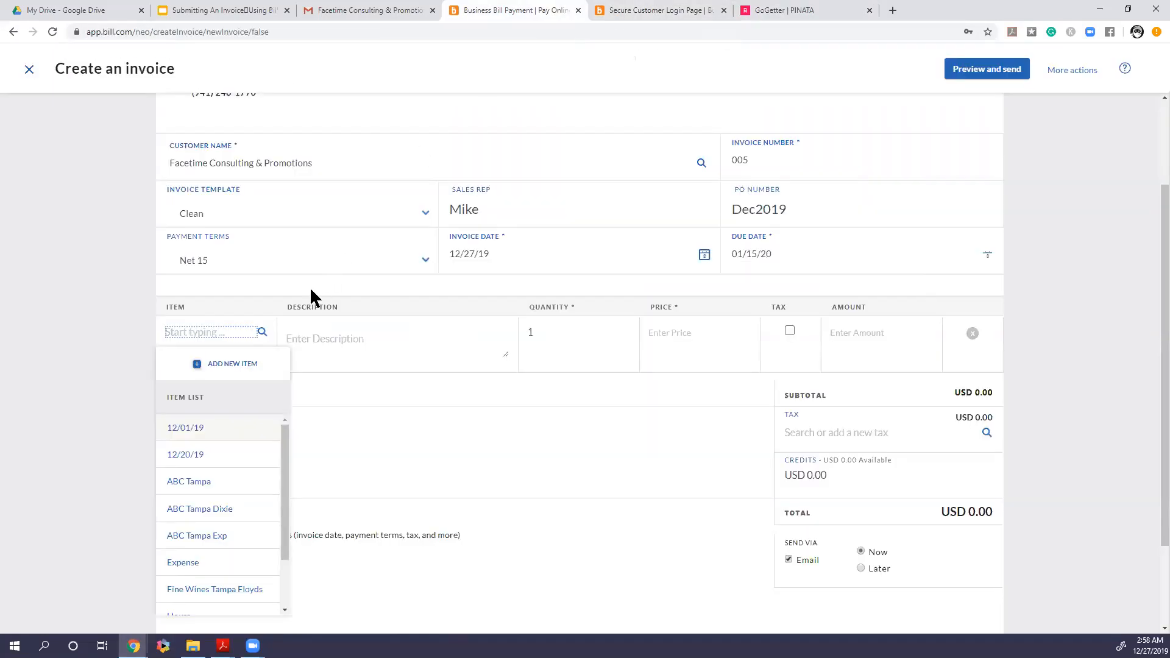
pyautogui.click(189, 456)
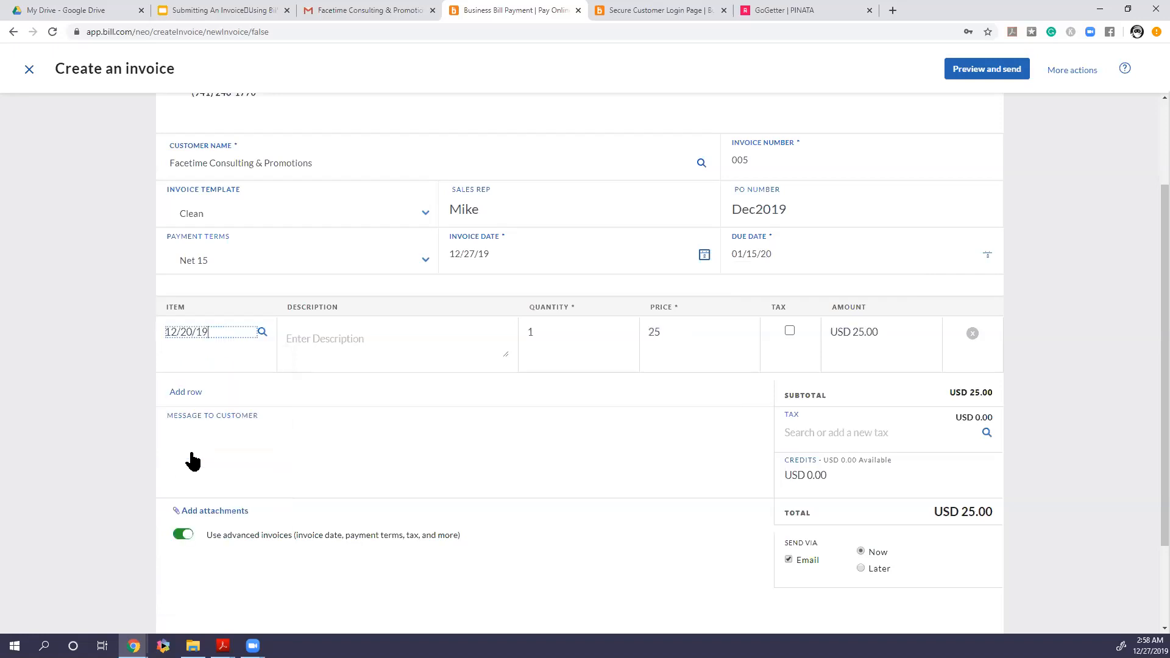
# Fill the line description with Floyd's followed by the store name and address copied from the GoGetter gig page
pyautogui.click(320, 338)
pyautogui.click(759, 10)
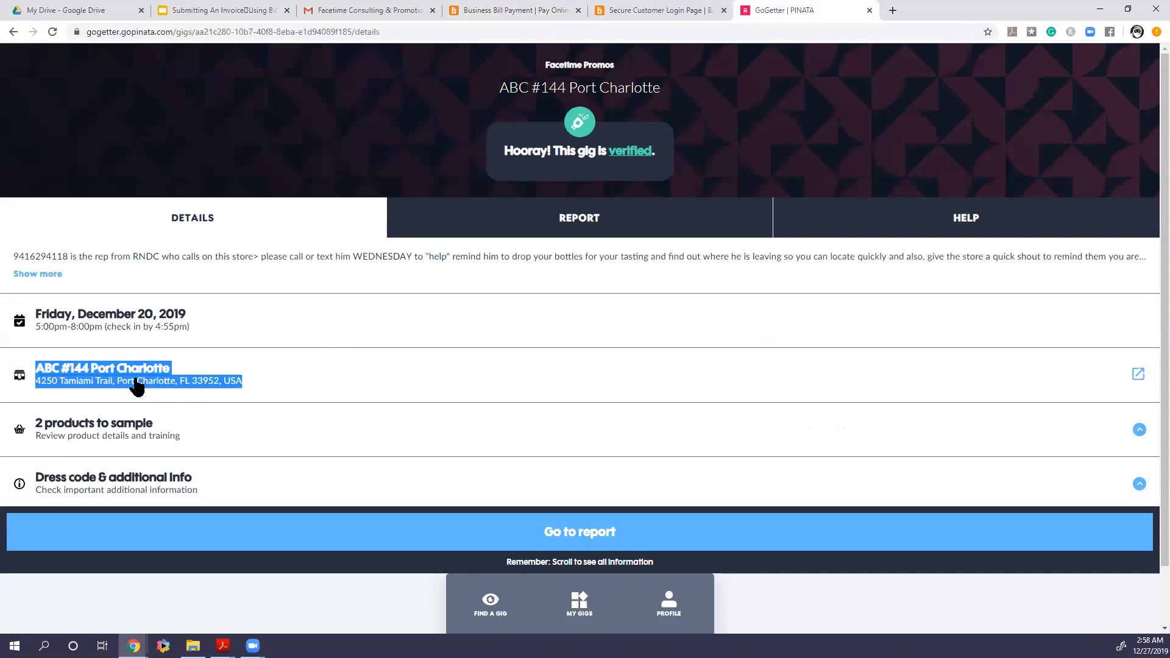
pyautogui.rightClick(113, 376)
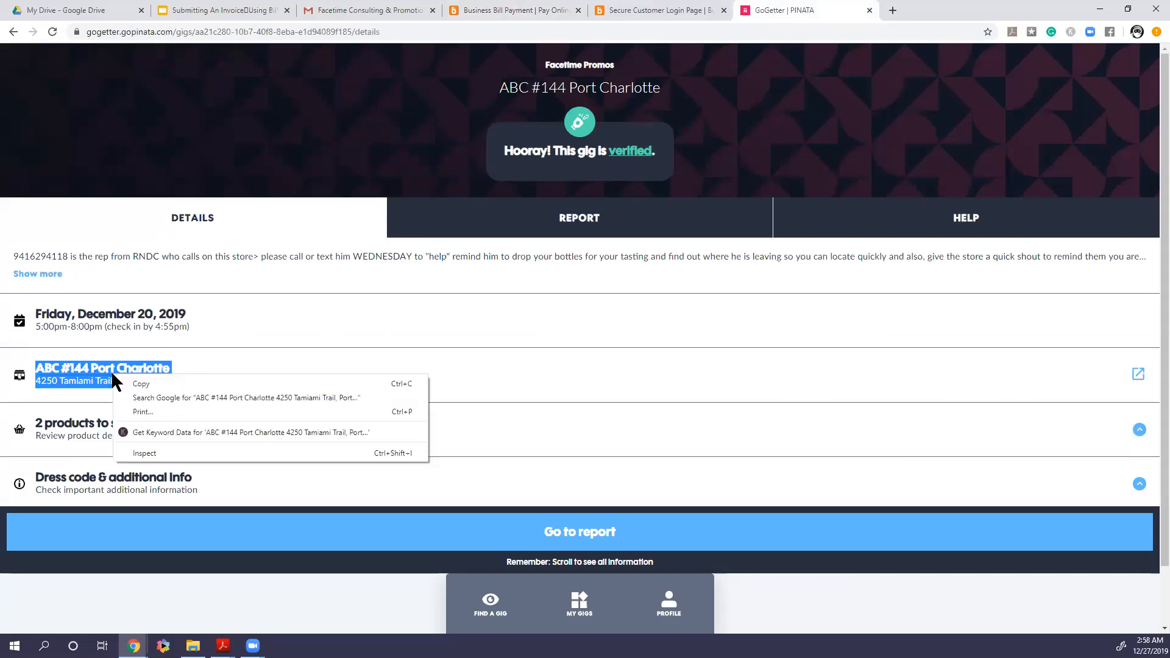
pyautogui.click(130, 382)
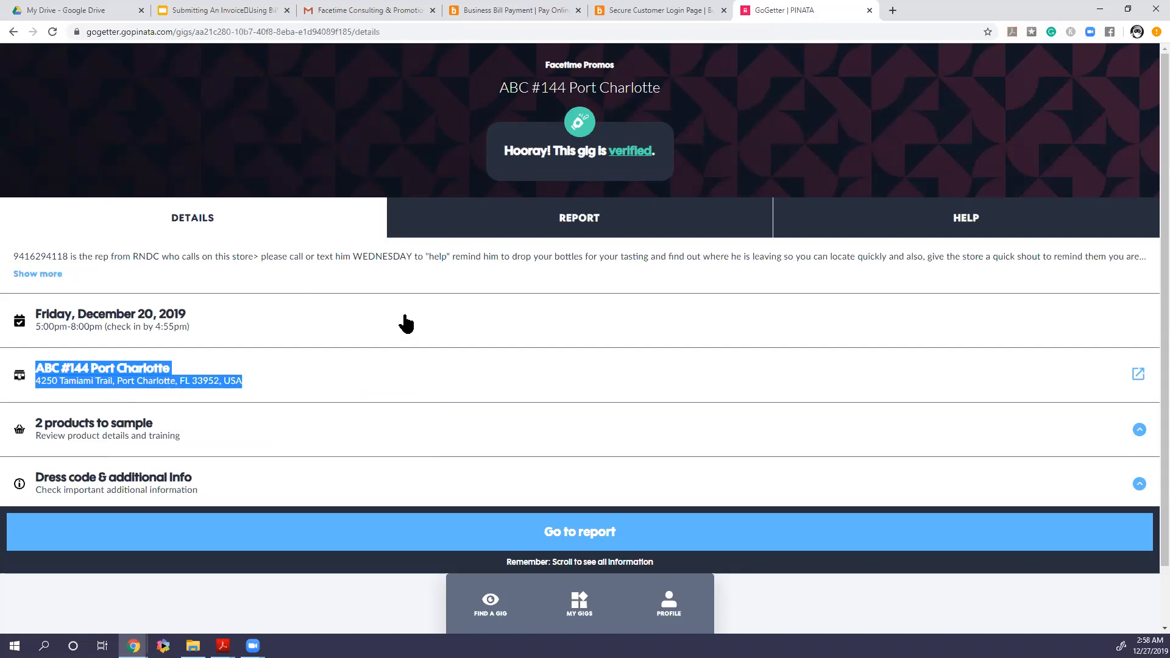
pyautogui.click(523, 11)
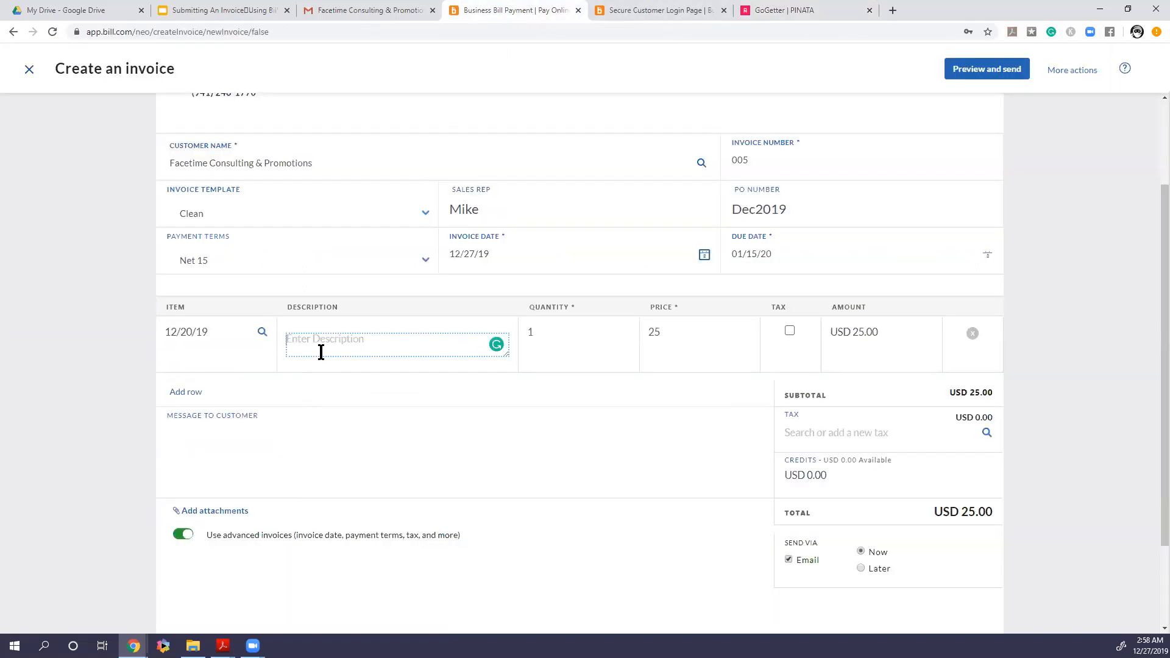
pyautogui.write("Floyd's")
pyautogui.hotkey('ctrl', 'v')
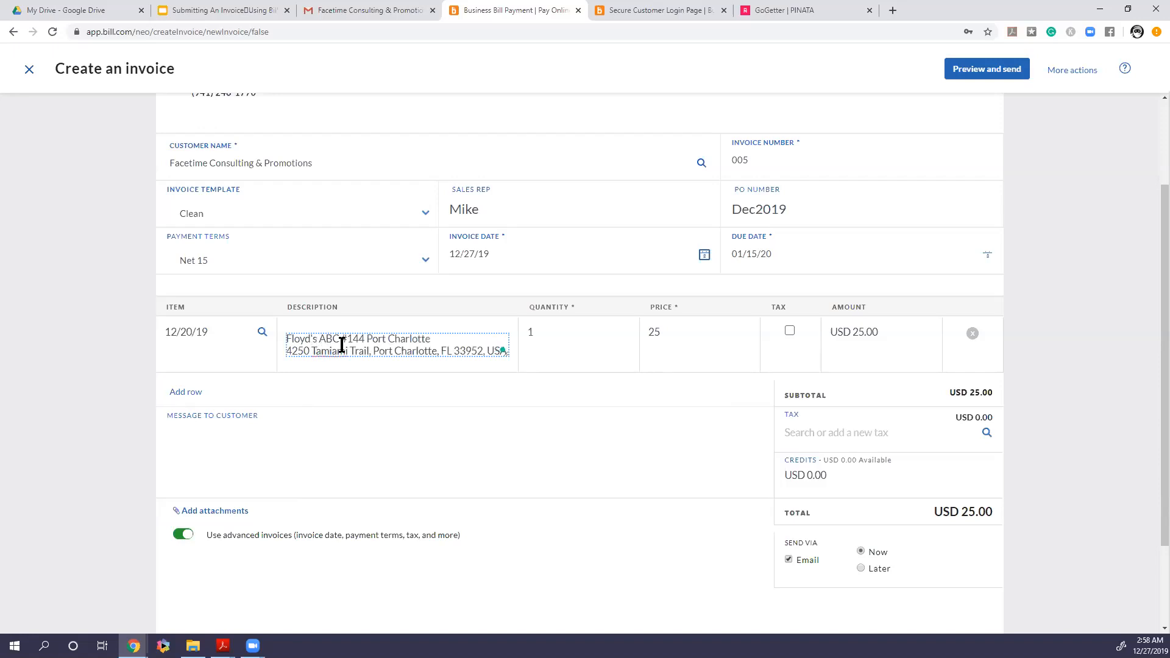
# Set the first line's quantity to 3 and add a second invoice line, opening its item list
pyautogui.click(555, 334)
pyautogui.press('BackSpace')
pyautogui.write('3')
pyautogui.click(663, 331)
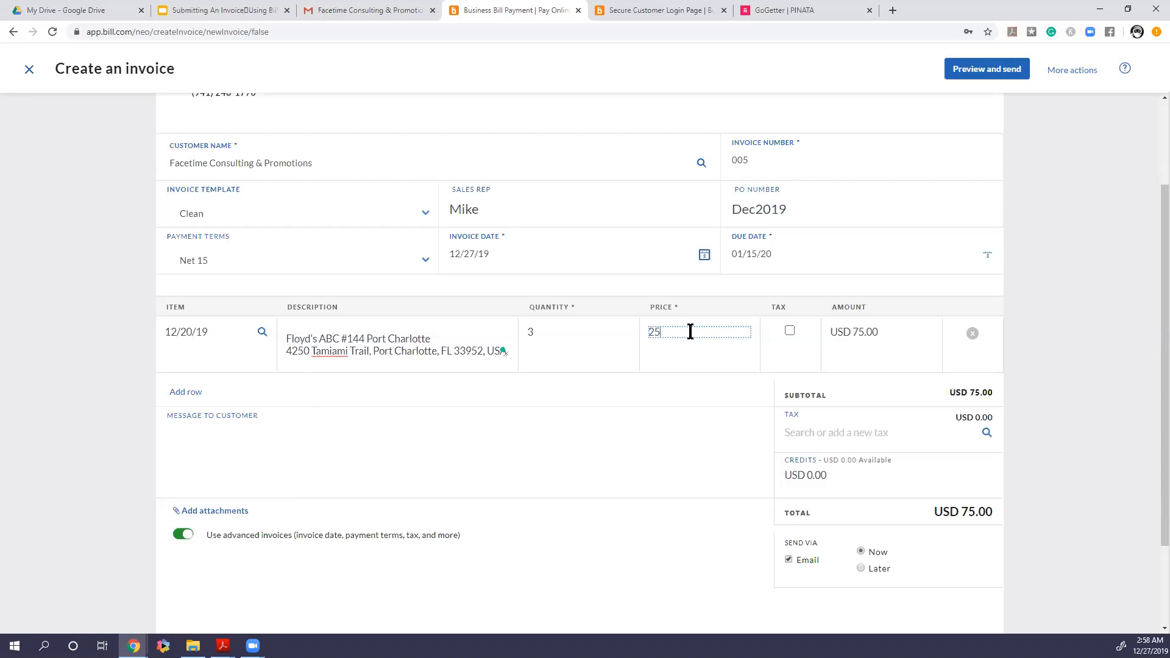
pyautogui.click(880, 337)
pyautogui.click(177, 393)
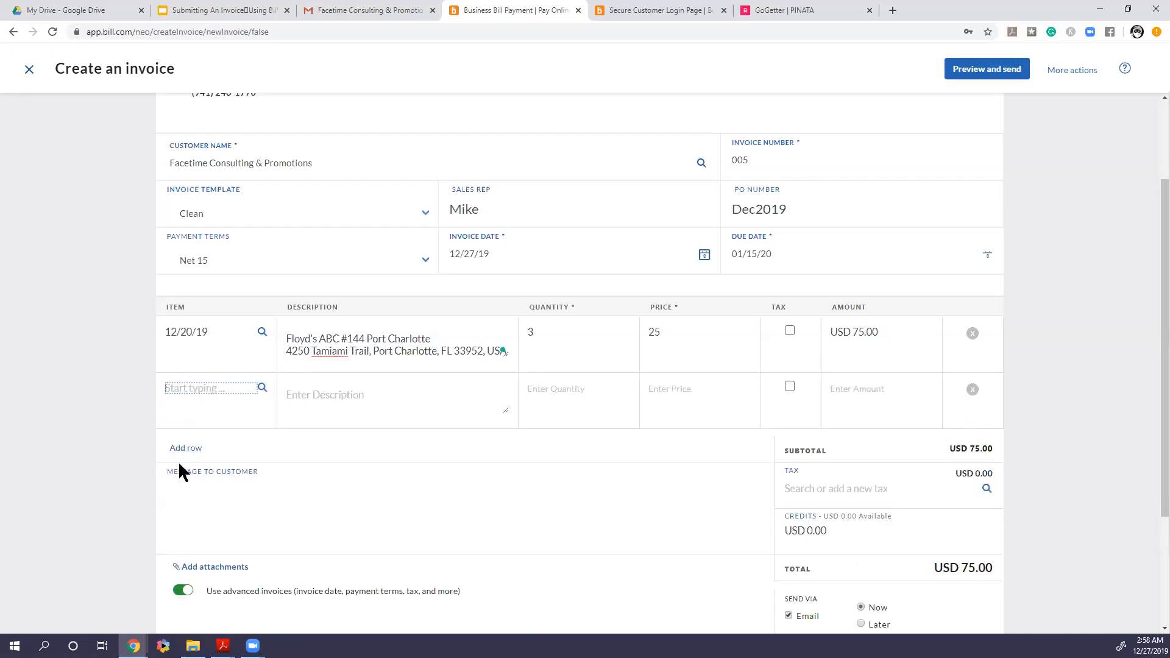
pyautogui.click(209, 389)
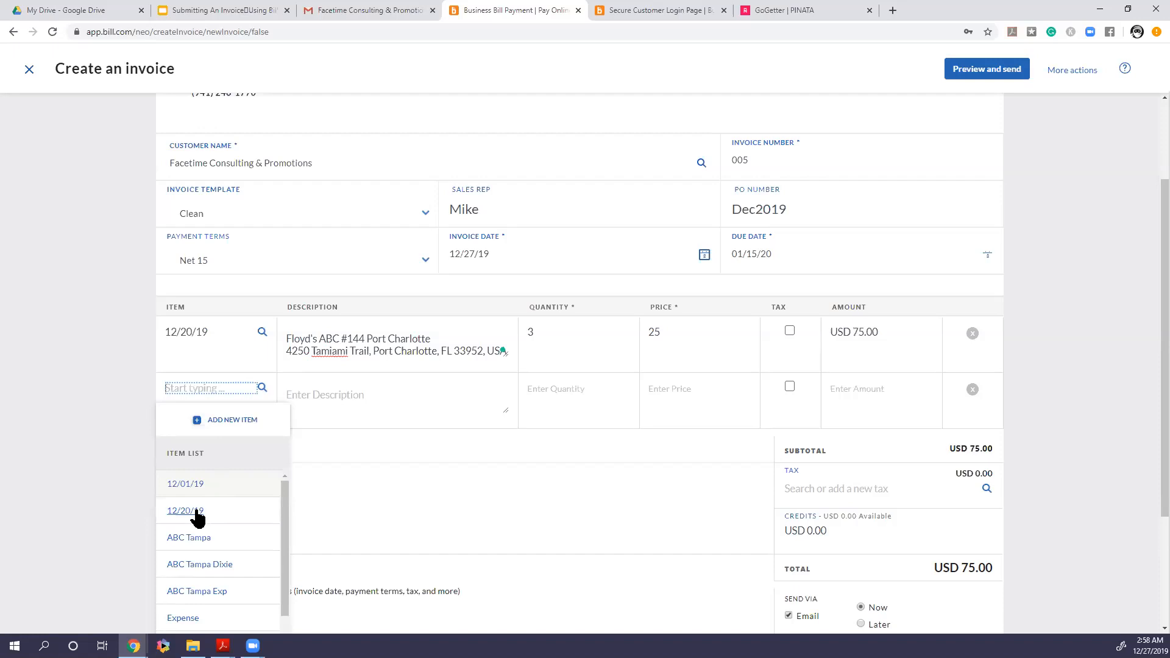
# Create a new item 12/21/19 with a price of 30 for the second invoice line
pyautogui.click(218, 388)
pyautogui.write('12/21/19')
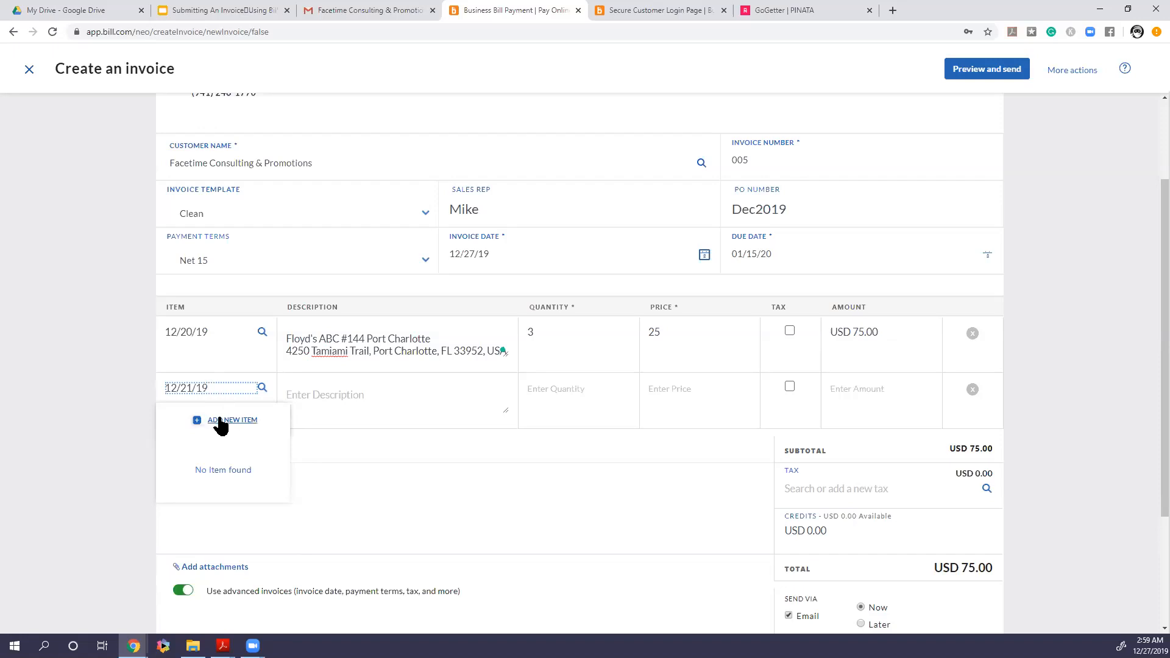
pyautogui.click(220, 420)
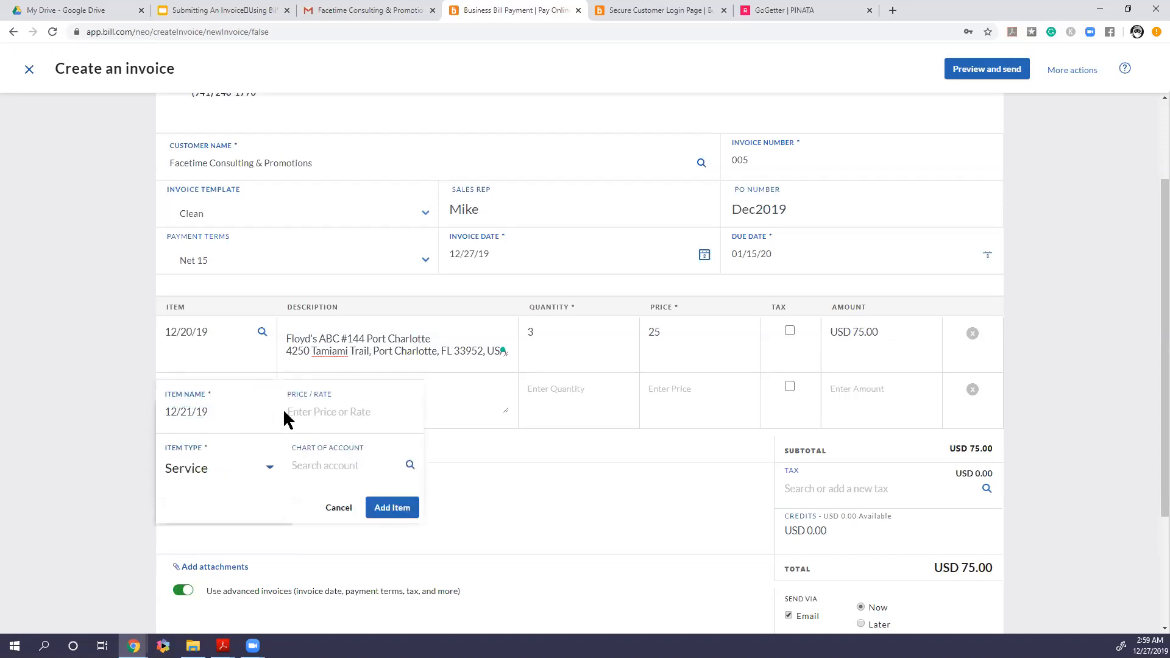
pyautogui.click(307, 410)
pyautogui.write('30')
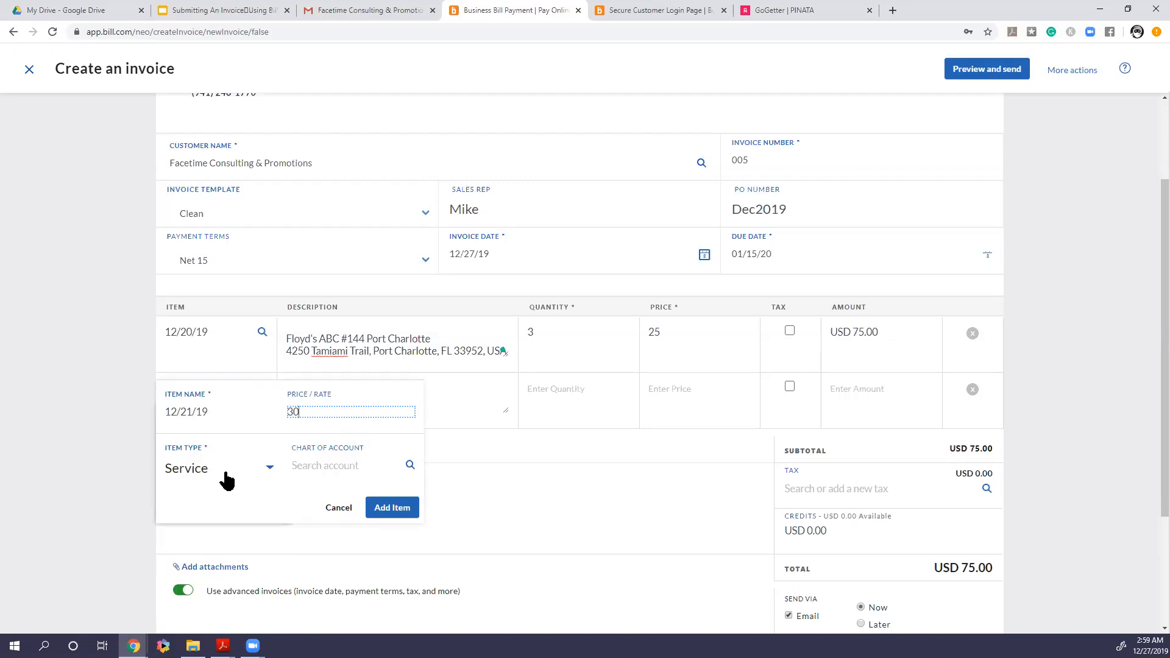
pyautogui.click(392, 507)
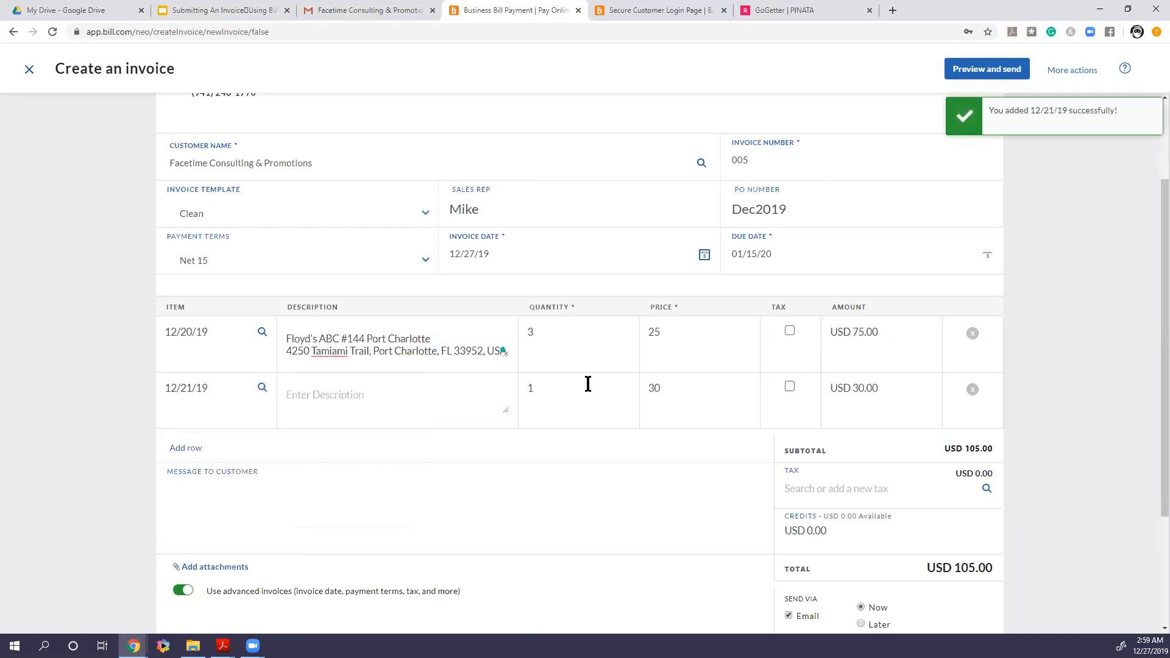
# Copy the ABC #75 Ft Myers store name and address from its completed gig page in GoGetter
pyautogui.click(384, 400)
pyautogui.moveTo(770, 8); pyautogui.dragTo(640, 8)
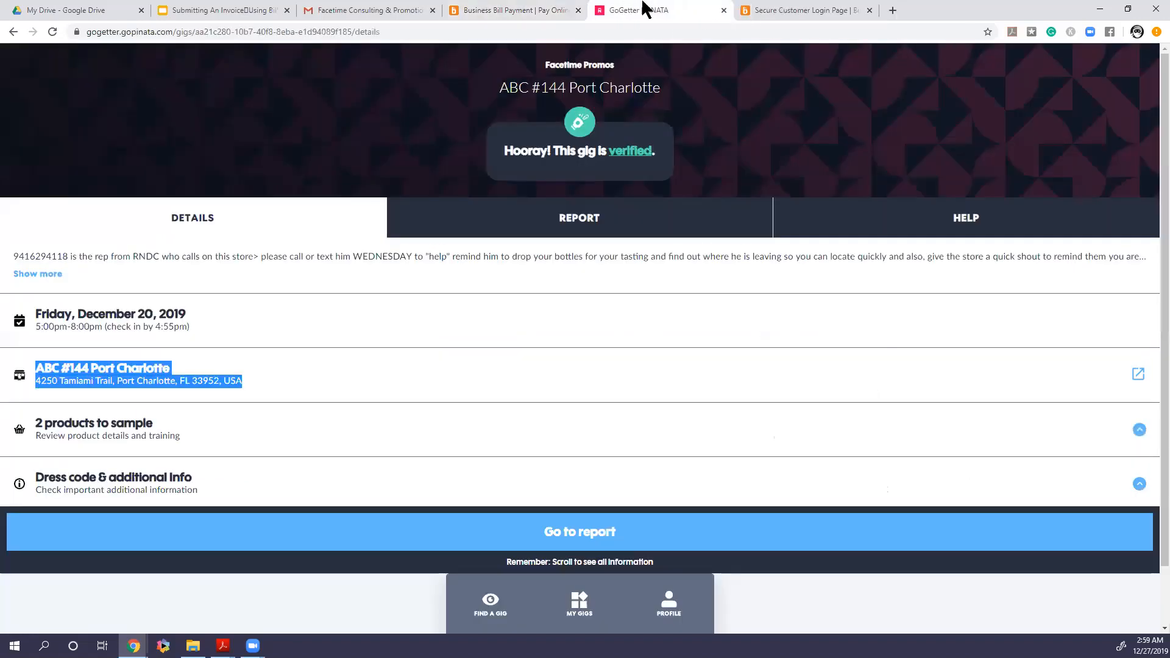
pyautogui.click(13, 33)
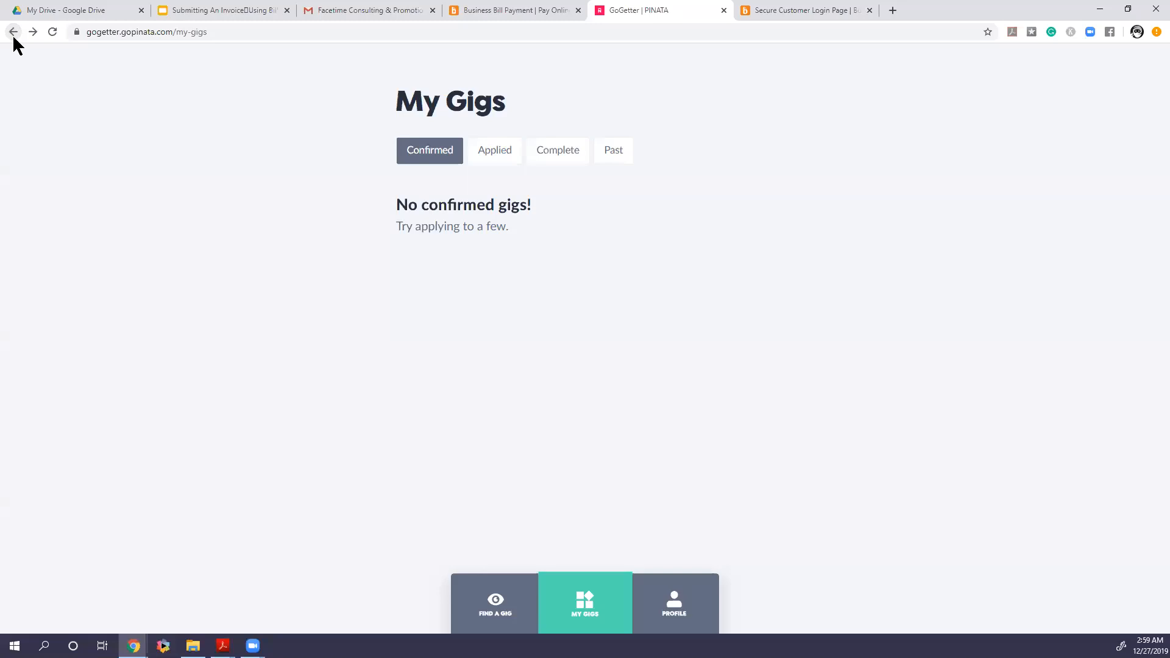
pyautogui.click(538, 151)
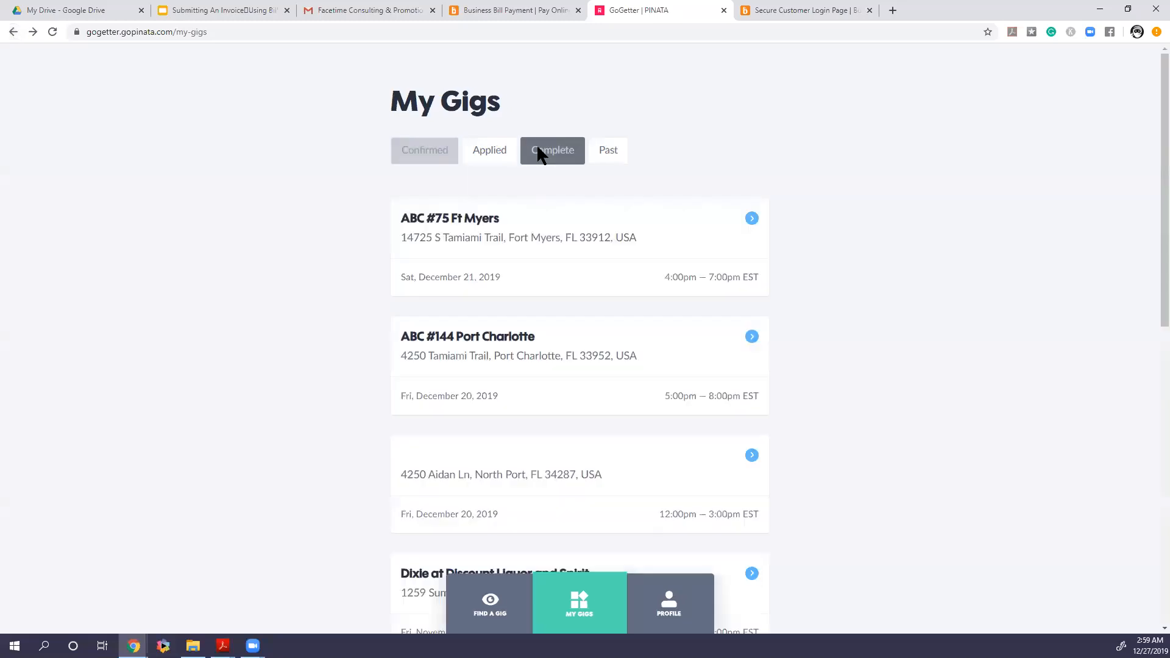
pyautogui.click(485, 242)
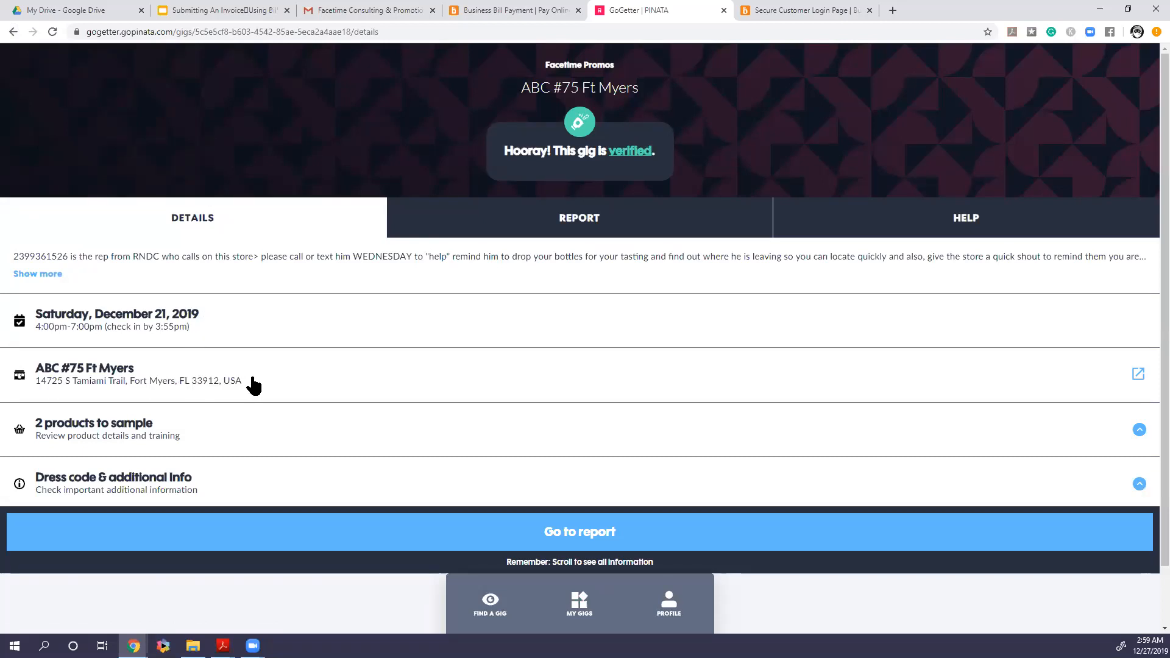
pyautogui.moveTo(251, 384); pyautogui.dragTo(84, 366)
pyautogui.click(69, 368)
pyautogui.rightClick(69, 368)
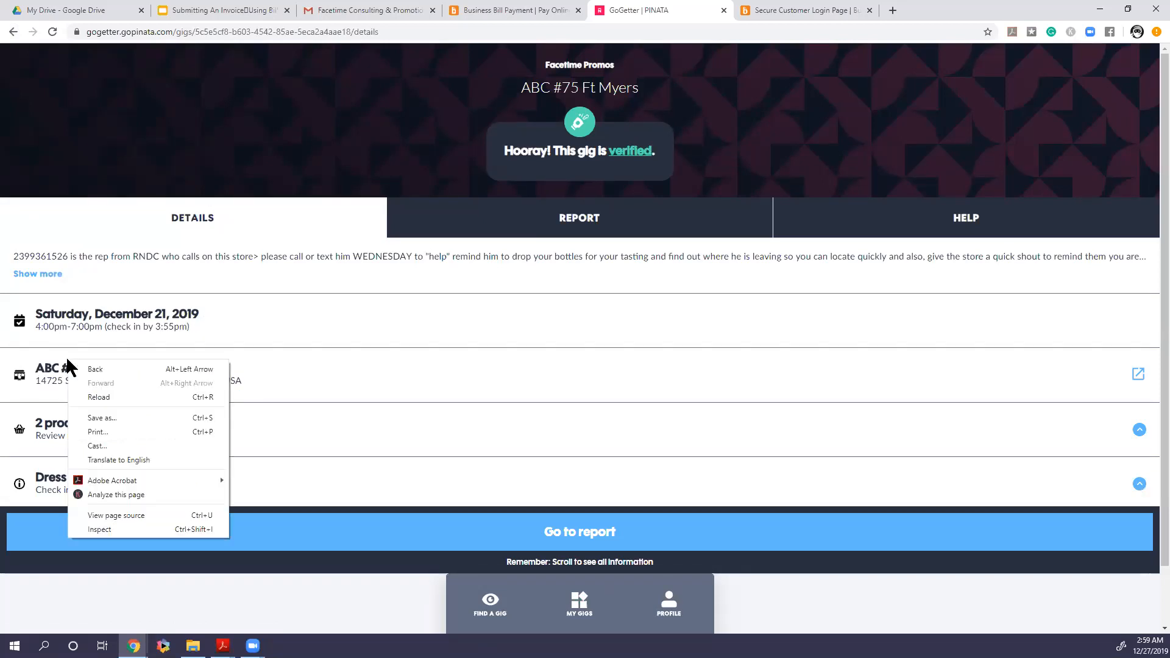
pyautogui.click(72, 368)
pyautogui.moveTo(44, 368); pyautogui.dragTo(188, 402)
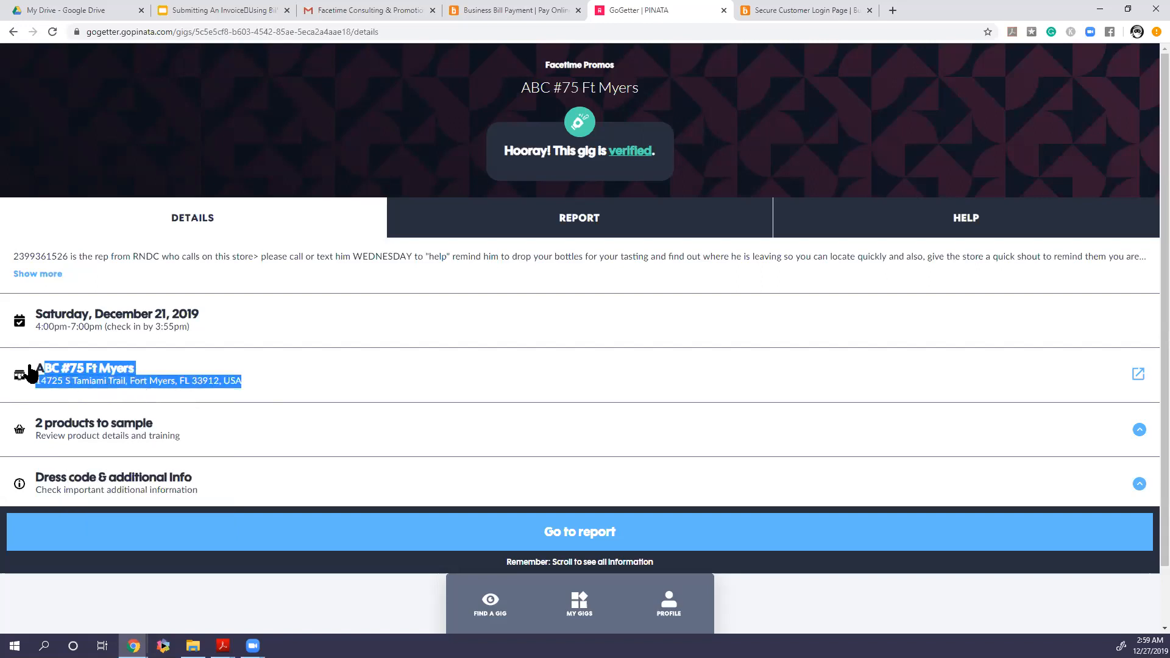
pyautogui.moveTo(31, 374); pyautogui.dragTo(216, 400)
pyautogui.rightClick(98, 380)
pyautogui.click(117, 386)
# Fill the second line's description with Dixie followed by the copied store name and address
pyautogui.click(477, 12)
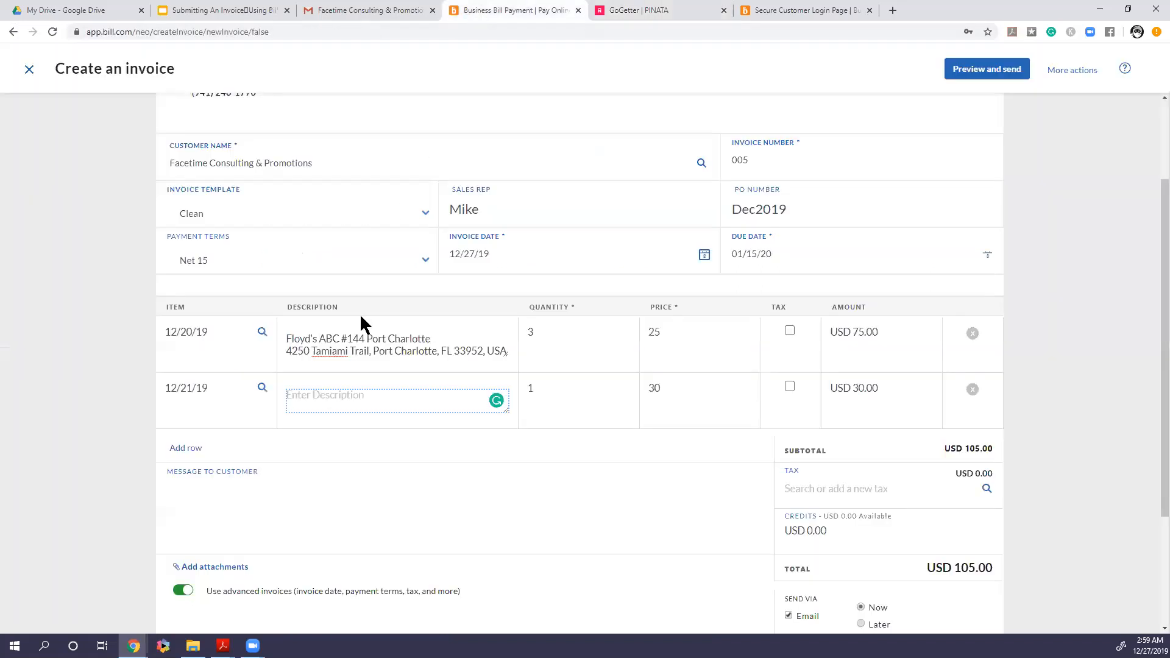
pyautogui.write('Dixie')
pyautogui.hotkey('ctrl', 'v')
pyautogui.press('Up')
pyautogui.press('Up')
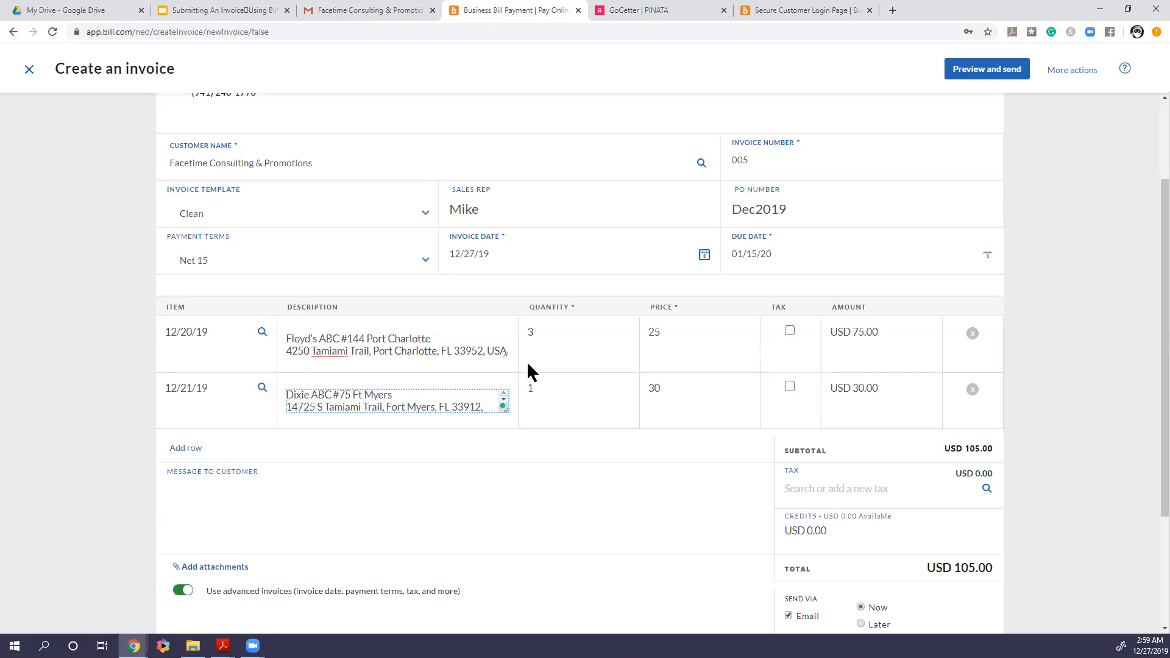
# Set the second line's quantity to 3
pyautogui.click(539, 382)
pyautogui.press('BackSpace')
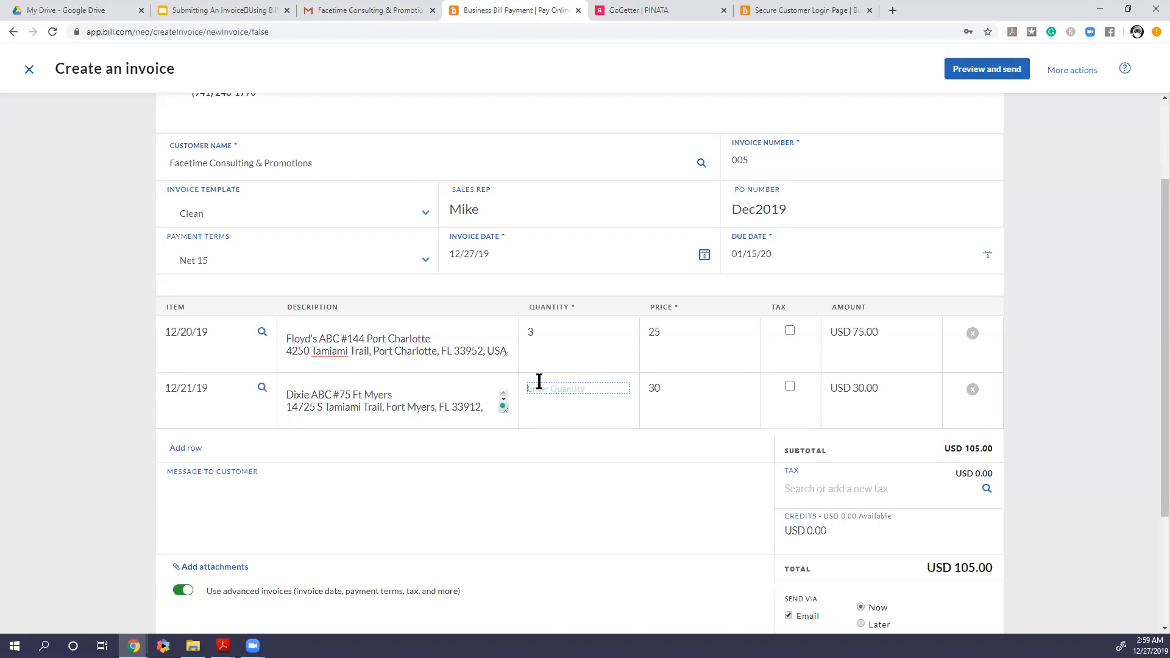
pyautogui.write('3')
pyautogui.click(666, 385)
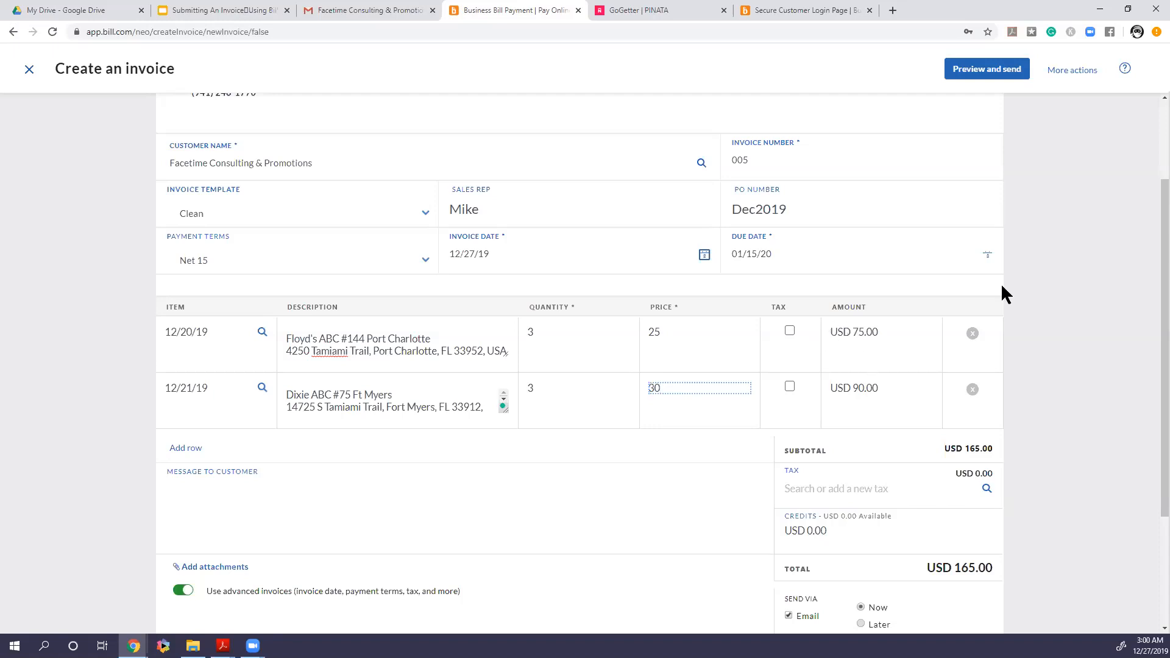
# Enter the message to customer "Bottles at venue. Pay for expenses"
pyautogui.moveTo(1152, 225); pyautogui.dragTo(1154, 314)
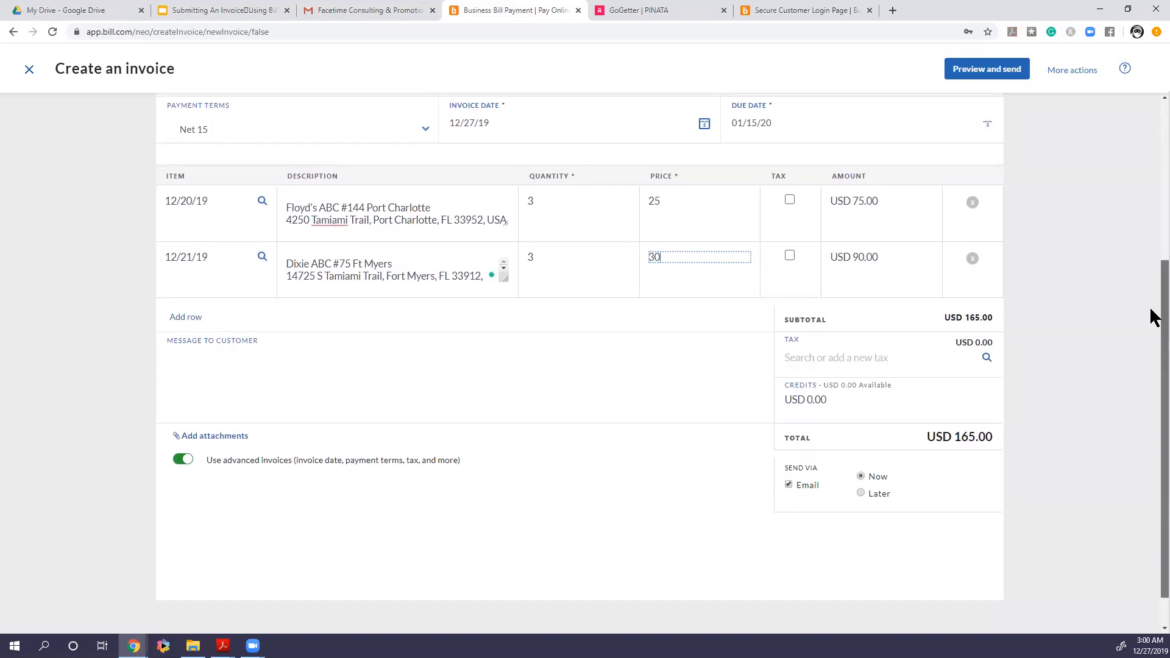
pyautogui.moveTo(1153, 318); pyautogui.dragTo(1152, 296)
pyautogui.click(265, 367)
pyautogui.write('B')
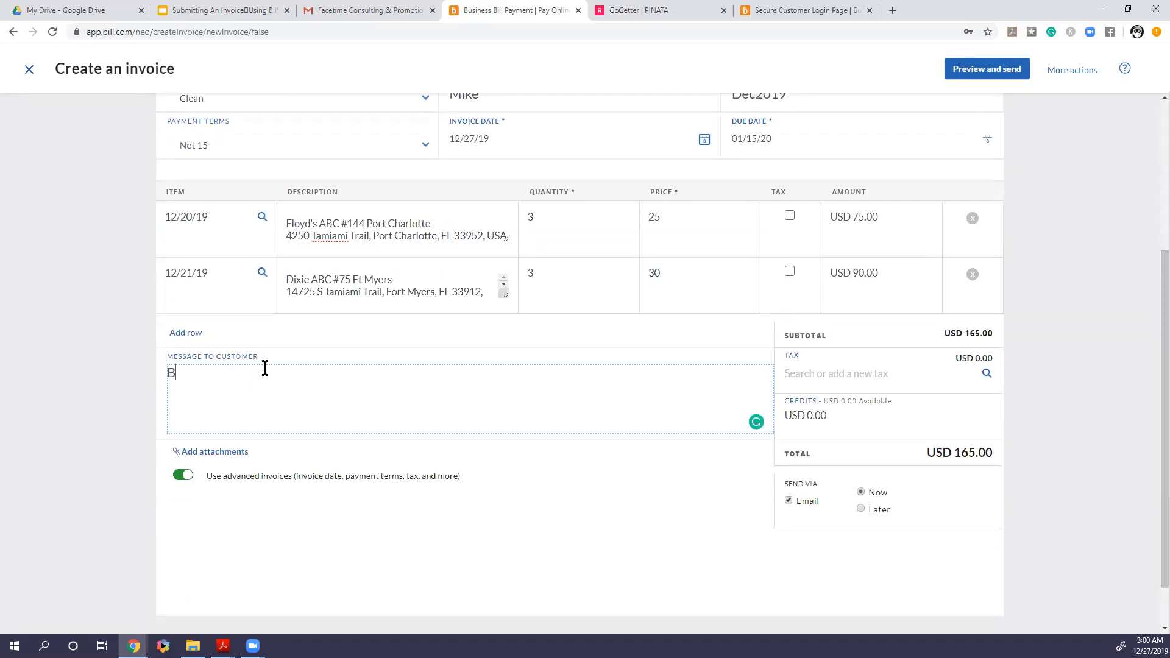
pyautogui.write('ottles at venue. Pay for expen')
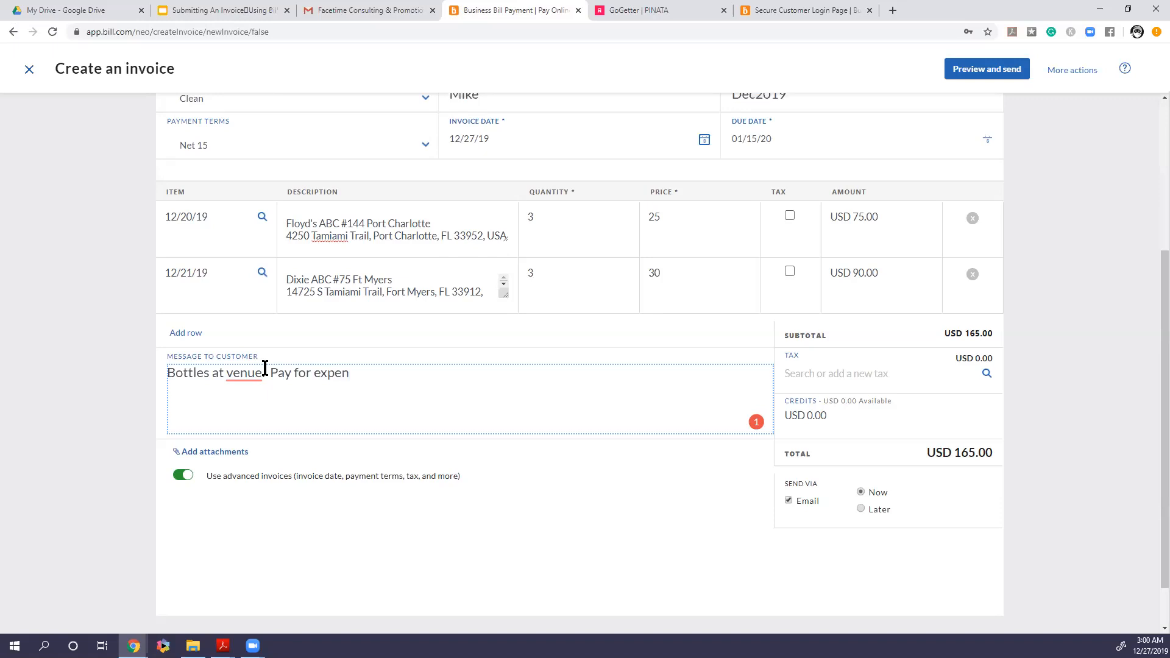
pyautogui.write('ses')
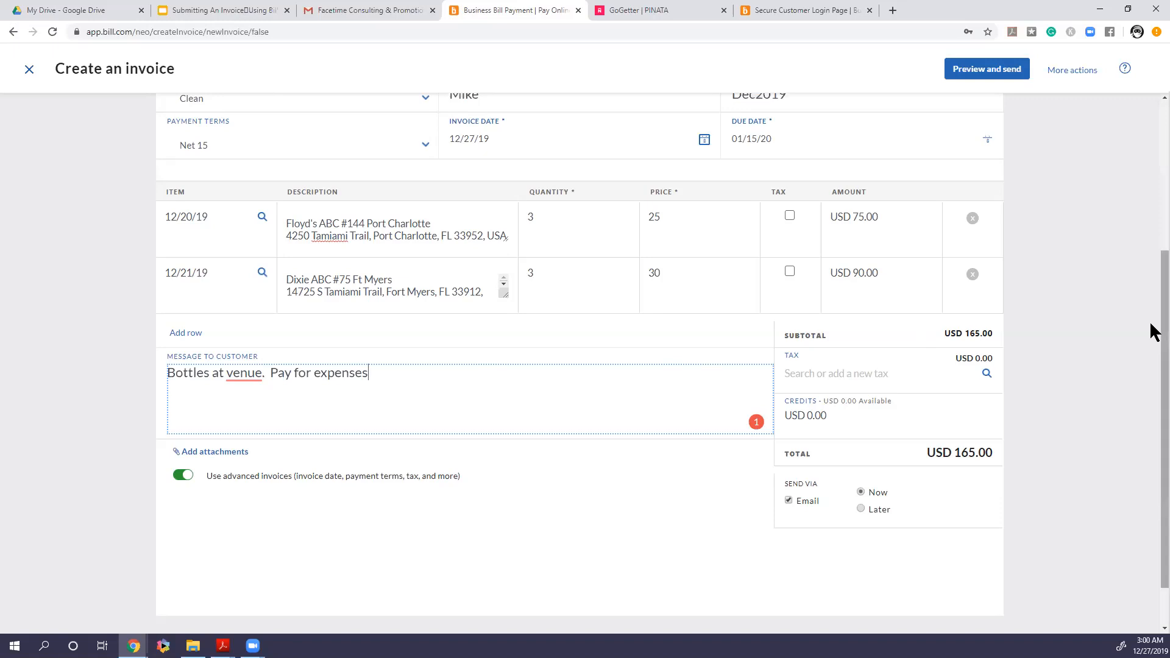
# Open the invoice preview for sending
pyautogui.scroll(-1, 1151, 393)
pyautogui.scroll(5, 1151, 390)
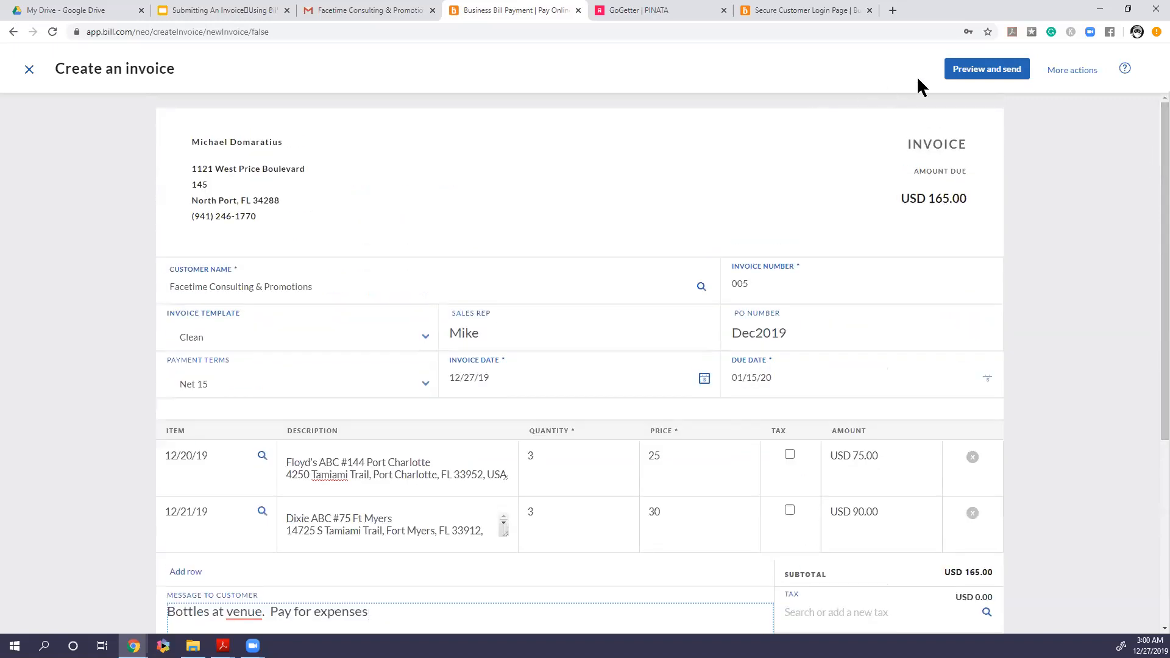
pyautogui.click(980, 69)
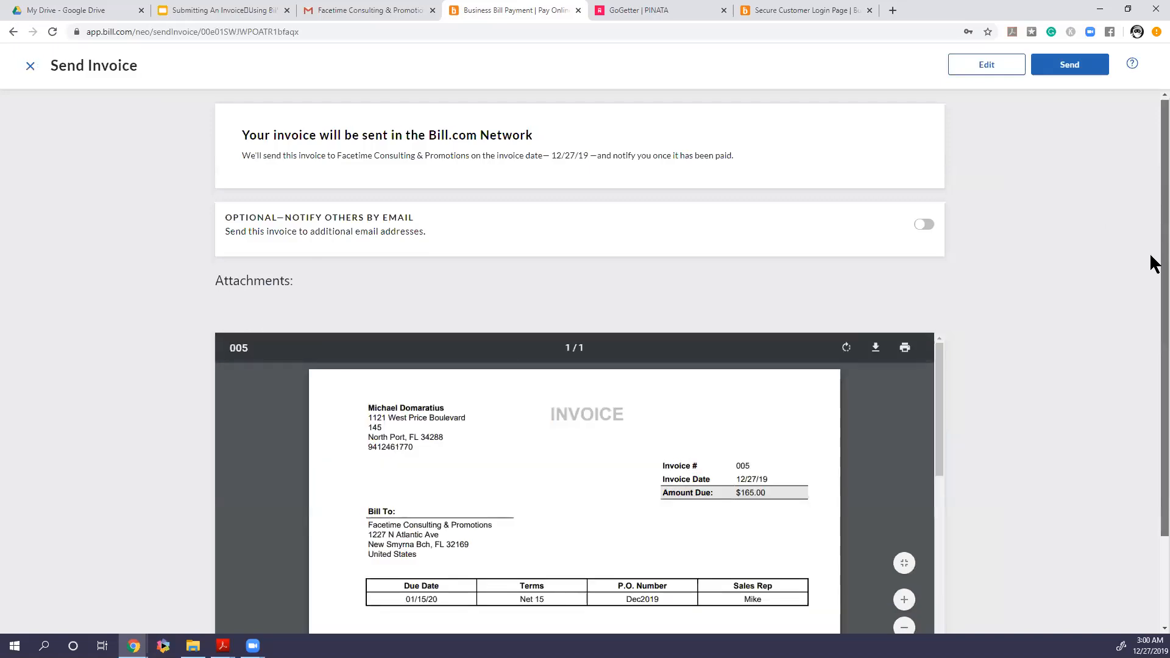
pyautogui.scroll(-2, 1154, 310)
pyautogui.moveTo(937, 332)
pyautogui.mouseDown()
pyautogui.moveTo(935, 514)
pyautogui.moveTo(942, 310)
pyautogui.mouseUp()
pyautogui.moveTo(805, 277)
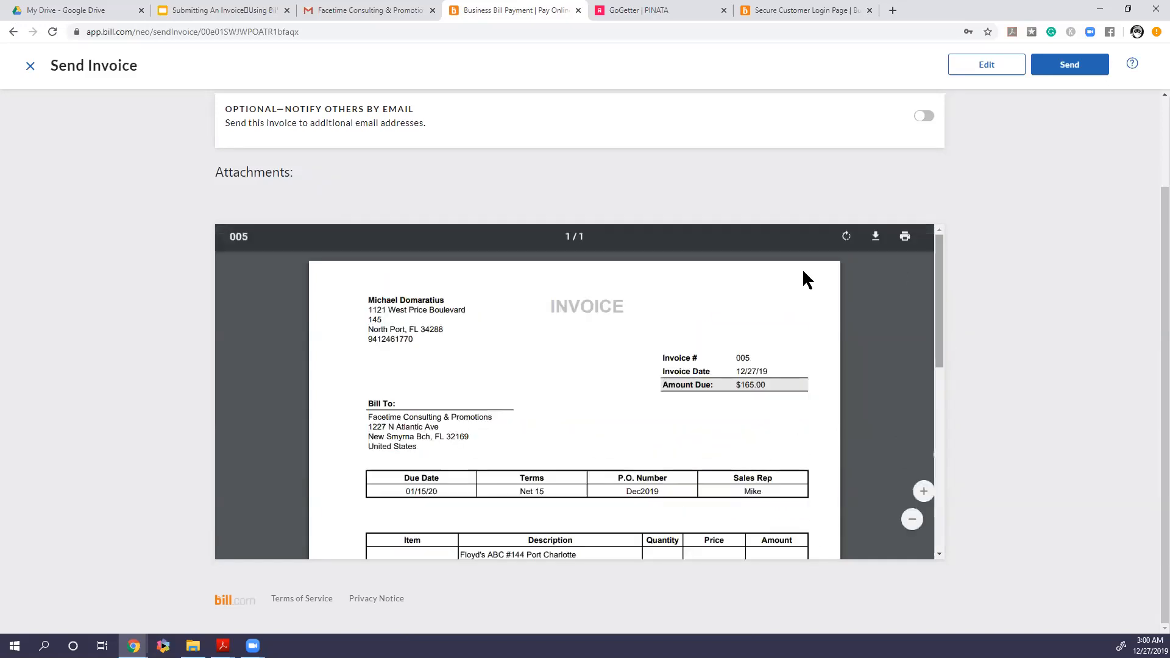
pyautogui.click(876, 239)
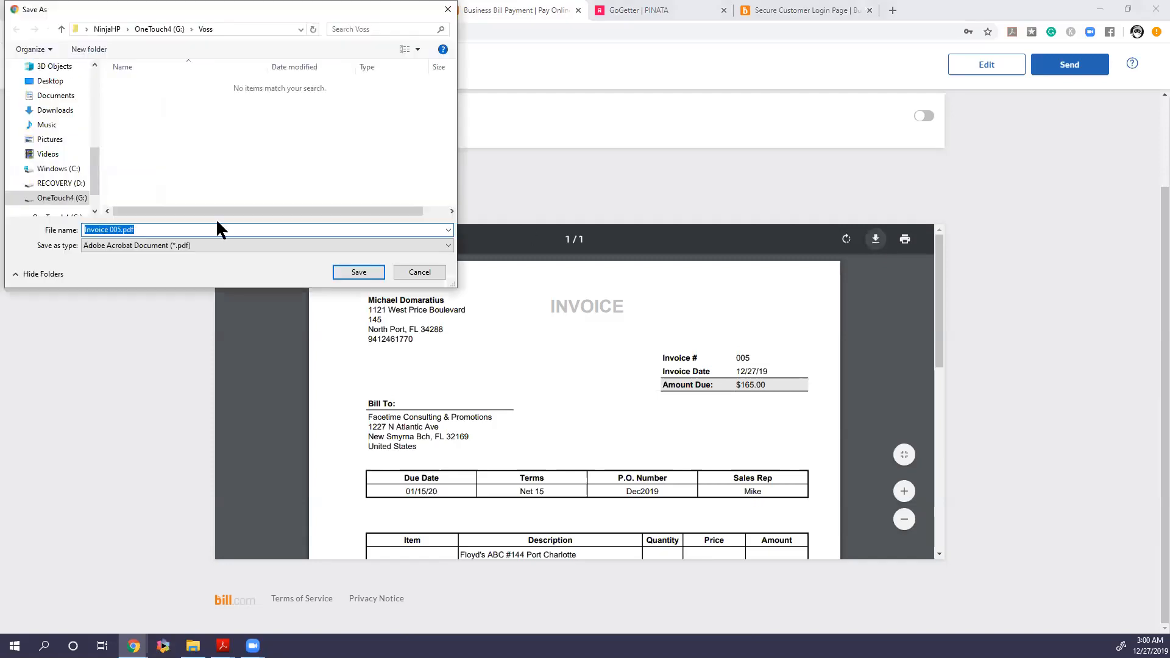
pyautogui.click(421, 274)
pyautogui.moveTo(936, 243); pyautogui.dragTo(940, 439)
# Send the invoice and open the Credit Memos list
pyautogui.click(1061, 73)
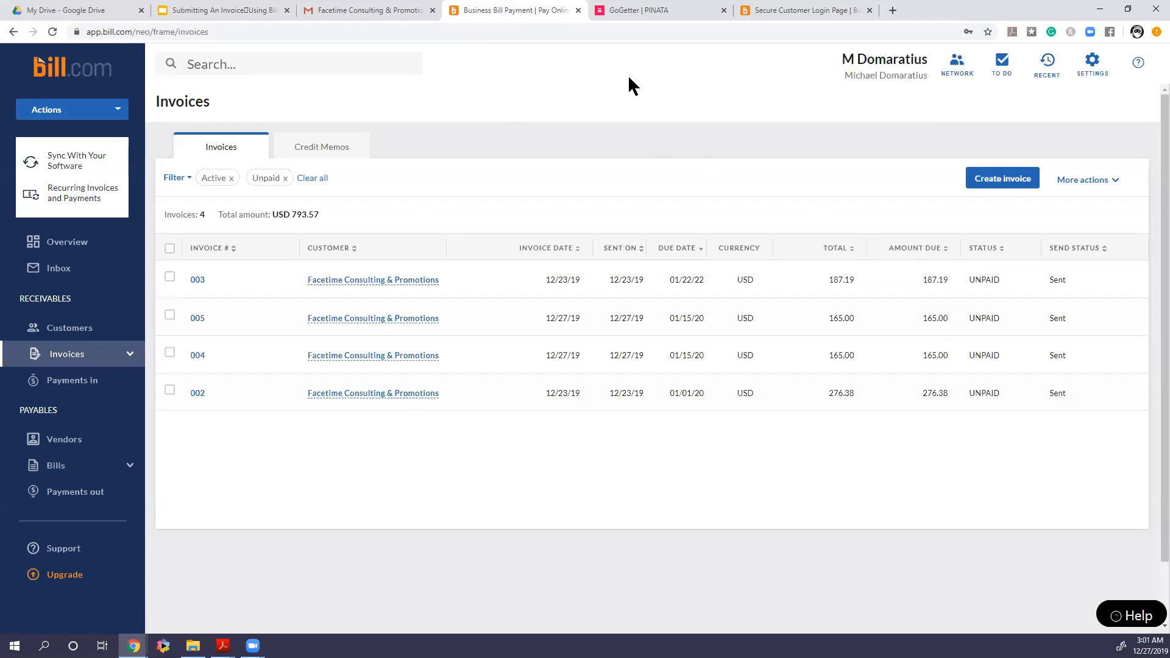
pyautogui.click(363, 144)
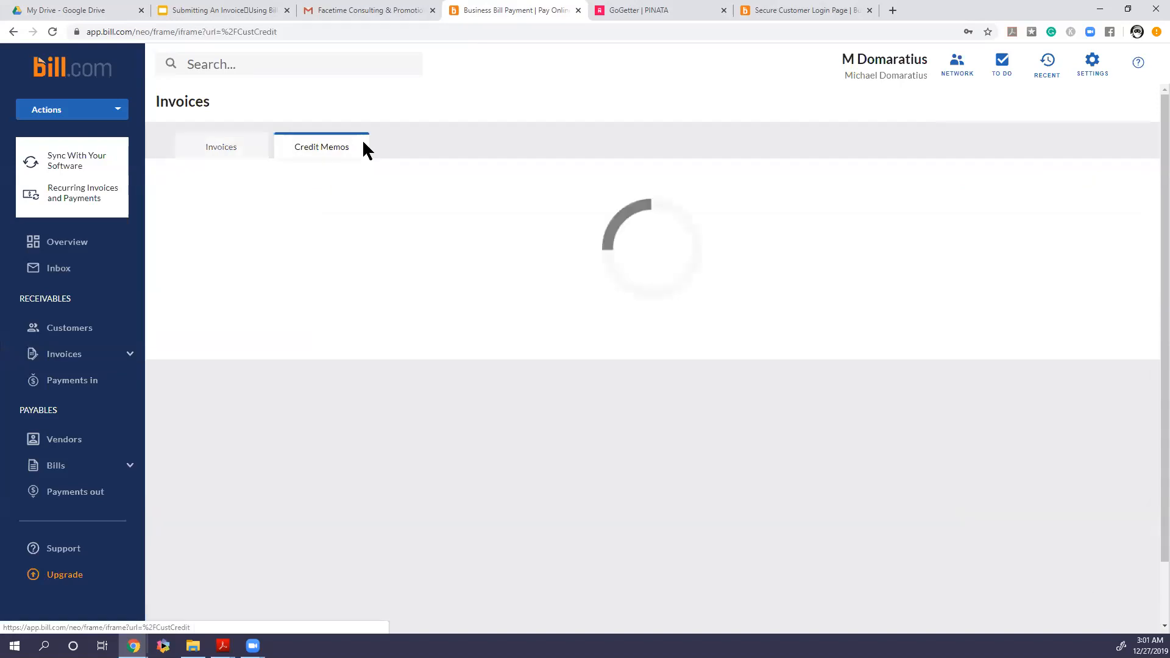